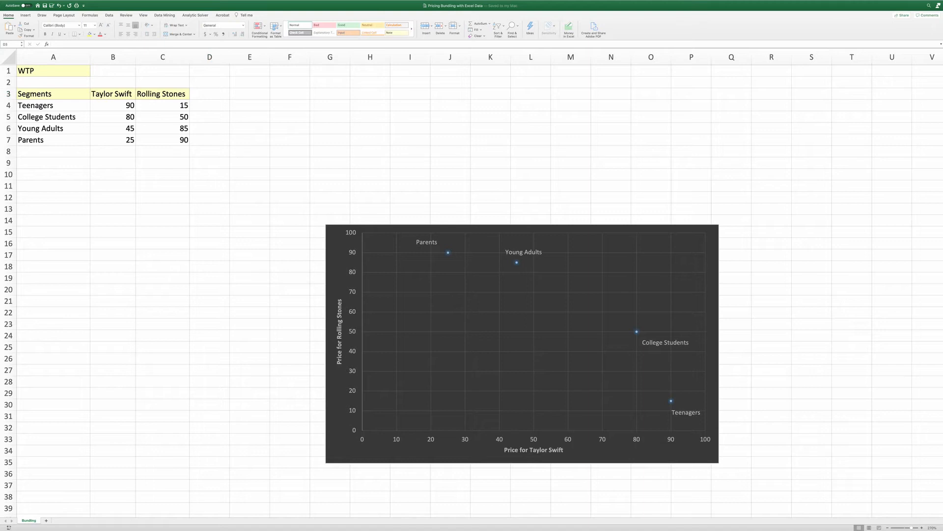
{"action": "left_click", "coordinate": [280, 117]}
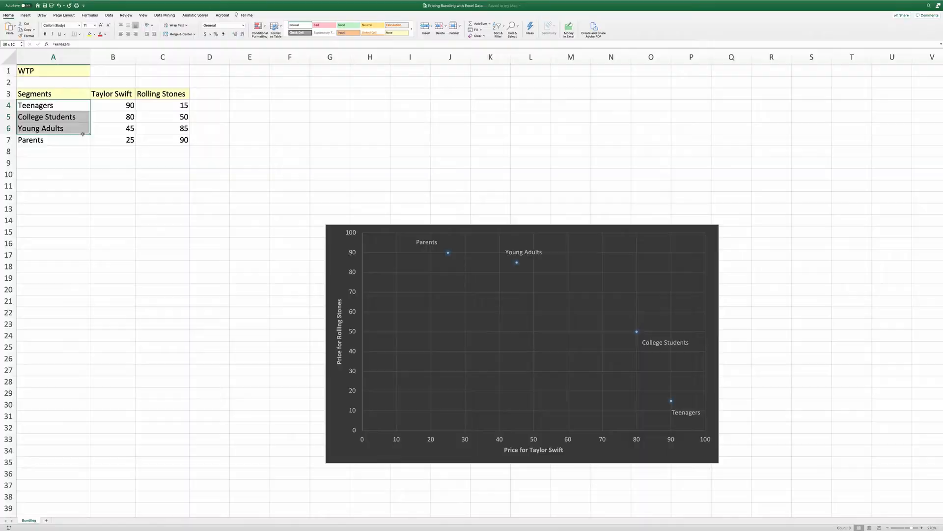
{"action": "left_click_drag", "start_coordinate": [82, 129], "coordinate": [82, 141]}
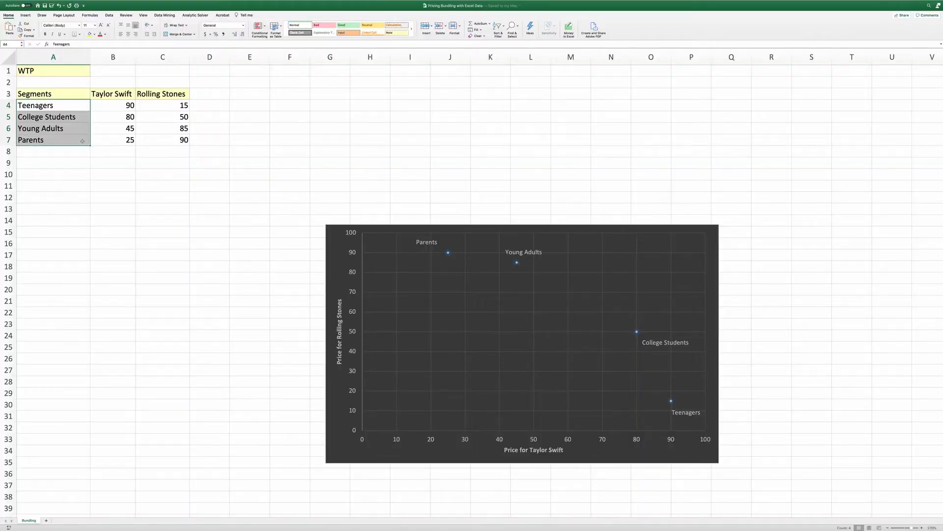
Add the header "Swift+Stones" in D3 and fit column D's width to it.
{"action": "left_click", "coordinate": [216, 92]}
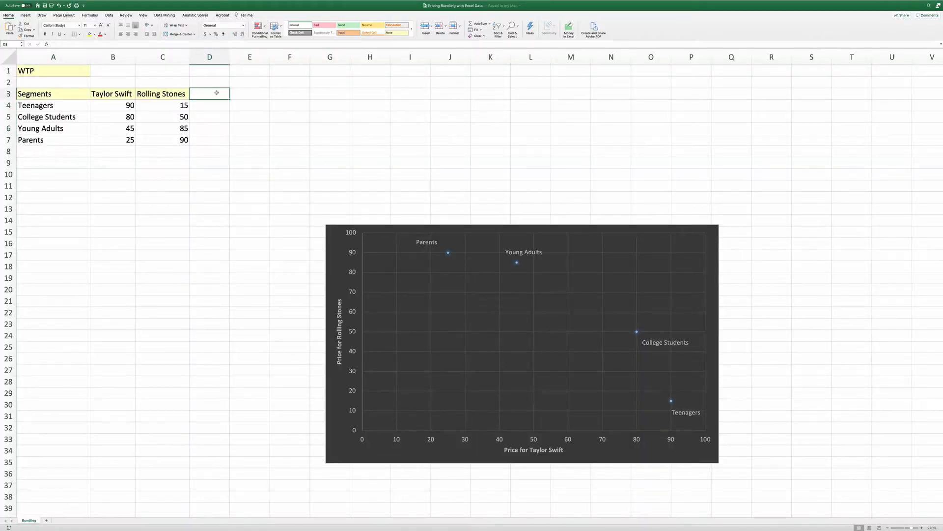
{"action": "type", "text": "Swift+Stones"}
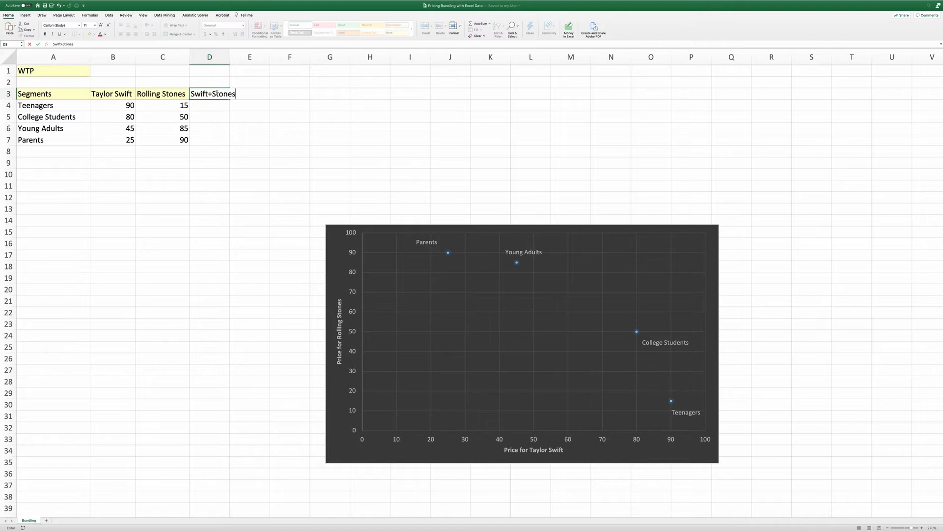
{"action": "key", "text": "Return"}
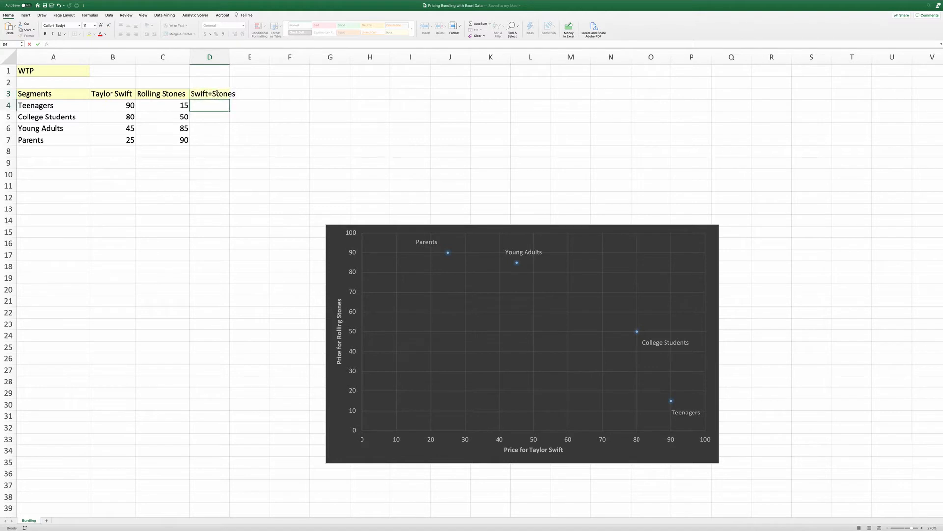
{"action": "double_click", "coordinate": [229, 57]}
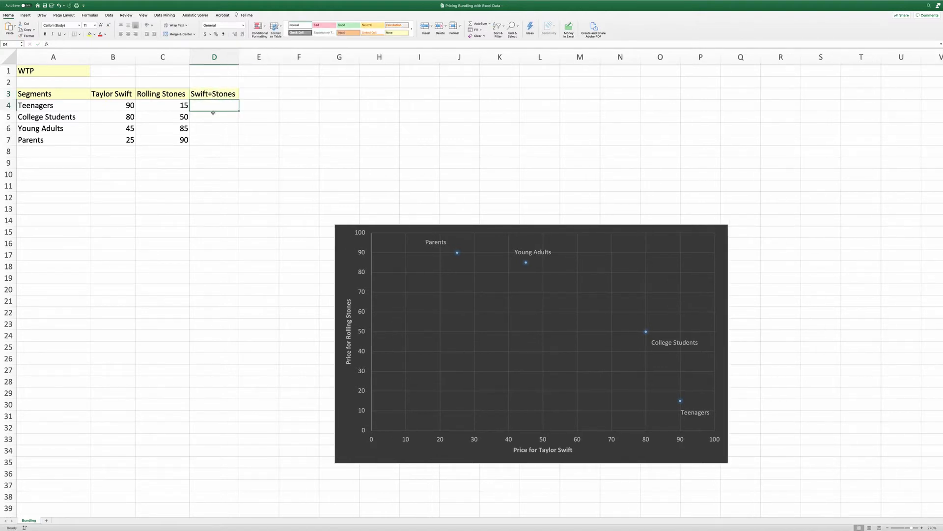
Enter =B4+C4 in D4 to sum both artists' values and fill the formula down to D7.
{"action": "type", "text": "="}
{"action": "key", "text": "Left"}
{"action": "key", "text": "Left"}
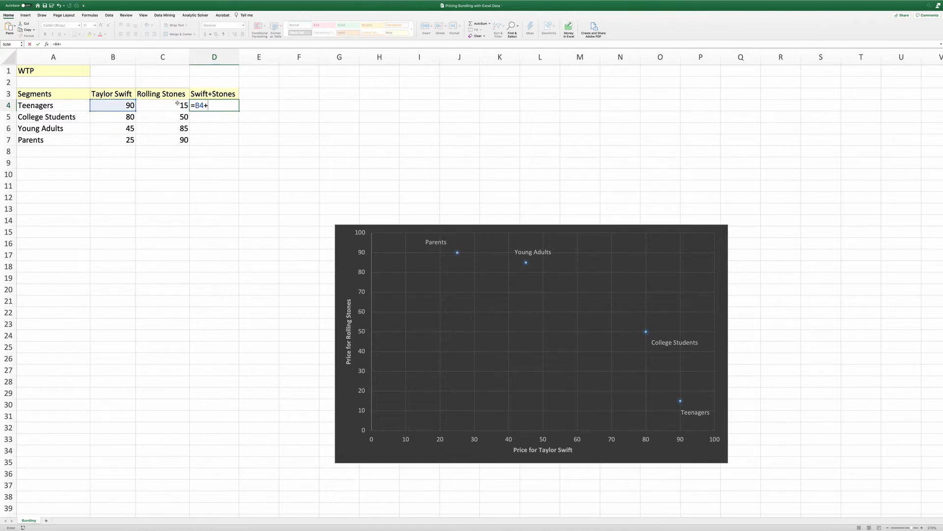
{"action": "type", "text": "+"}
{"action": "key", "text": "Left"}
{"action": "key", "text": "Return"}
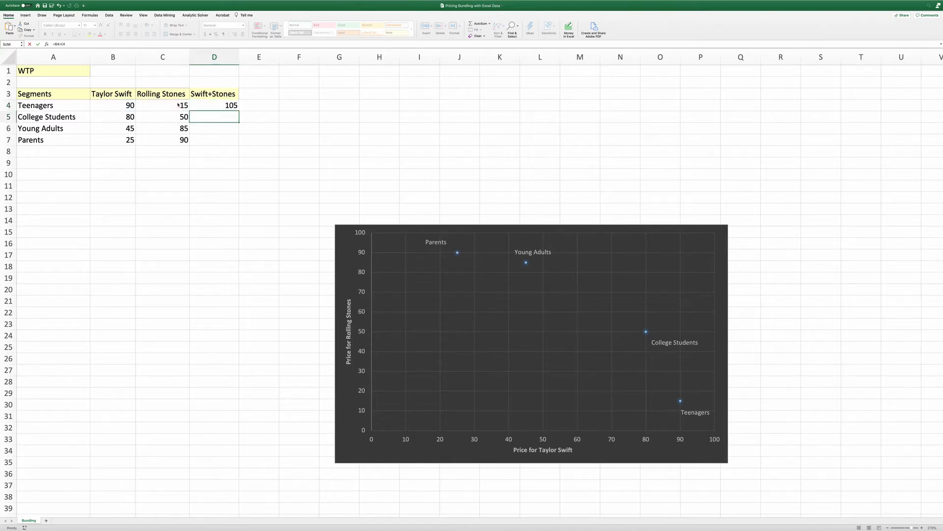
{"action": "left_click", "coordinate": [225, 104]}
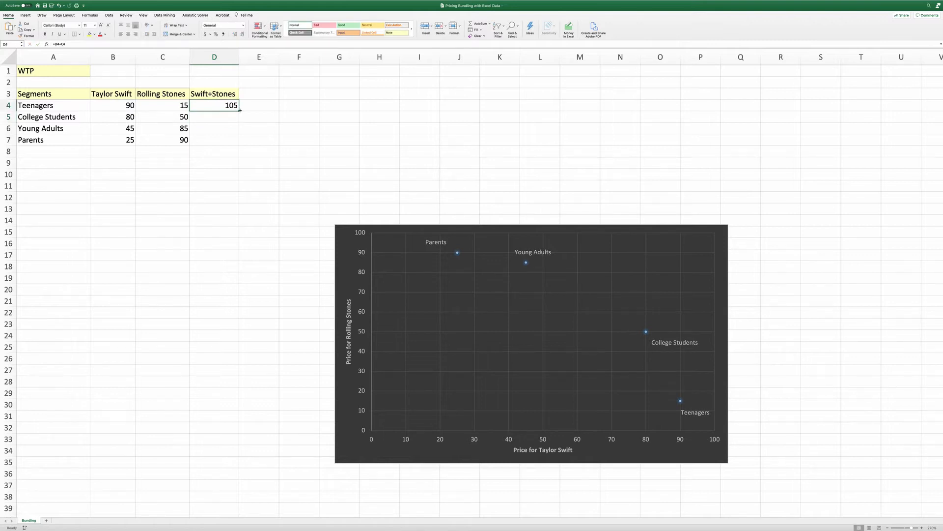
{"action": "left_click_drag", "start_coordinate": [240, 110], "coordinate": [221, 149]}
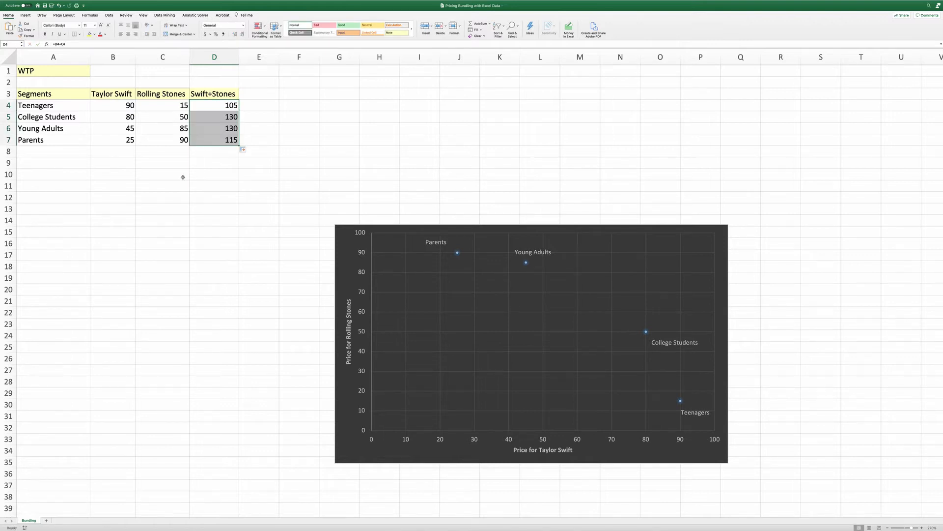
Enter the header "Surplus" in E3.
{"action": "left_click", "coordinate": [264, 95]}
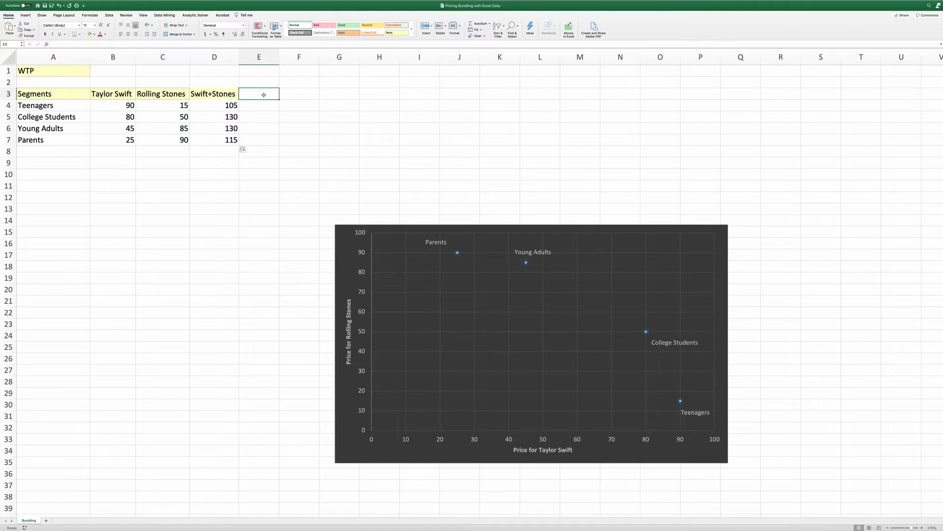
{"action": "type", "text": "Sur"}
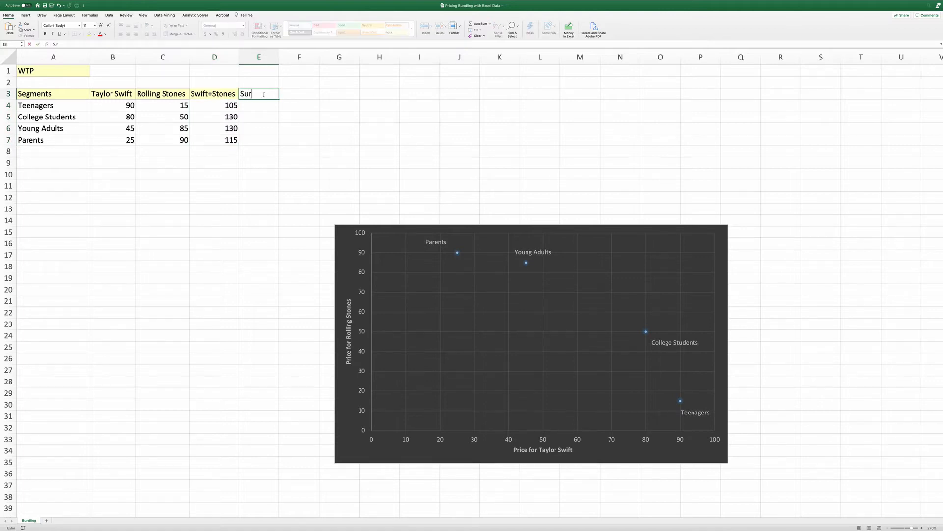
{"action": "type", "text": "plus"}
{"action": "left_click", "coordinate": [266, 105]}
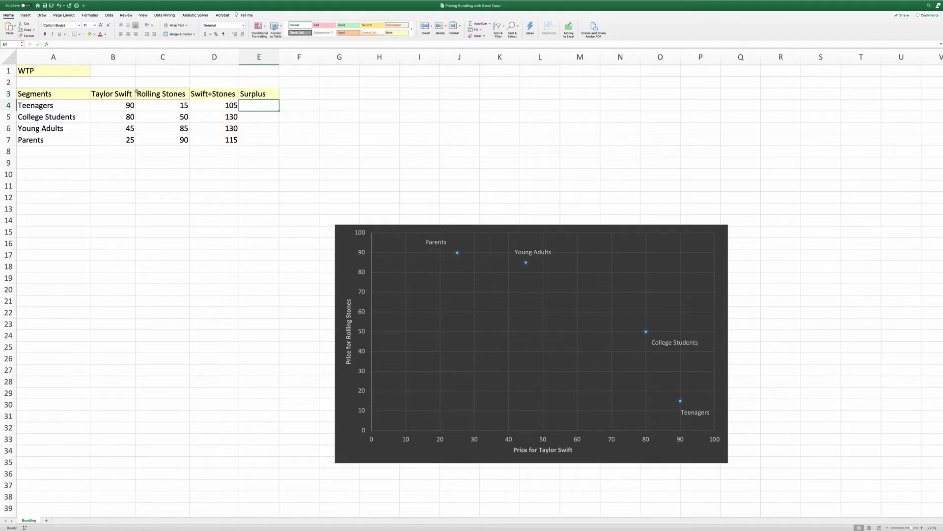
Copy the headers in B3:D3 to F3:H3 and fit the widths of columns F to H.
{"action": "left_click_drag", "start_coordinate": [120, 93], "coordinate": [222, 92]}
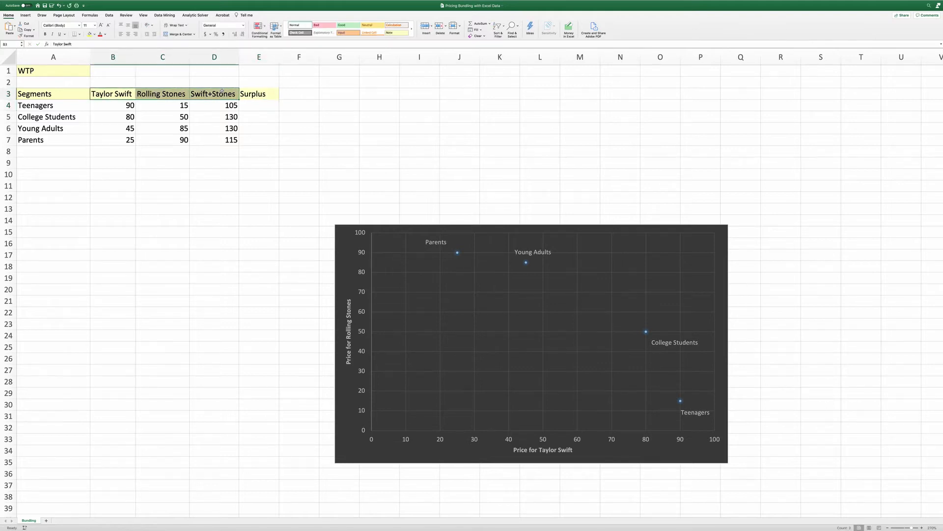
{"action": "key", "text": "super+c"}
{"action": "left_click", "coordinate": [299, 93]}
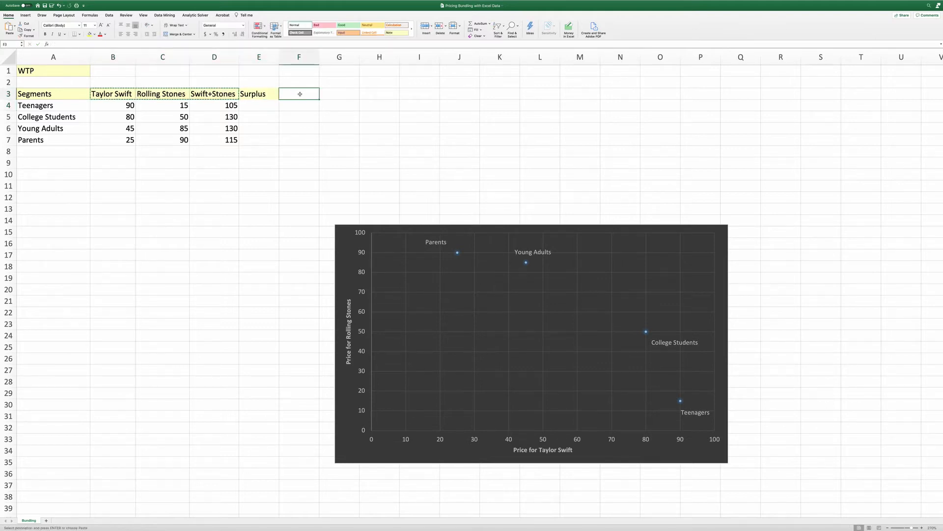
{"action": "key", "text": "super+v"}
{"action": "left_click_drag", "start_coordinate": [298, 57], "coordinate": [399, 55]}
{"action": "double_click", "coordinate": [399, 56]}
Add a "Maximum Surplus" header in I3 with a fitted column width and the orange Input cell style.
{"action": "left_click", "coordinate": [435, 92]}
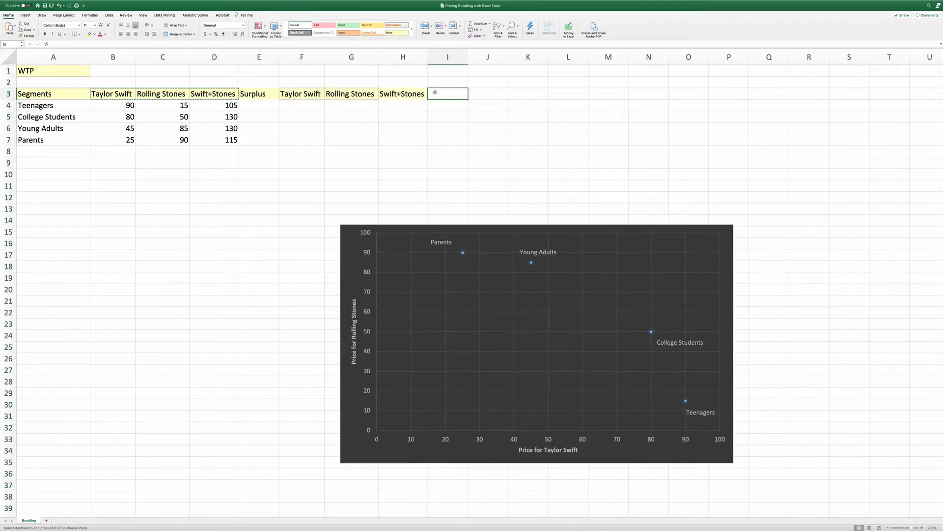
{"action": "type", "text": "Maxi"}
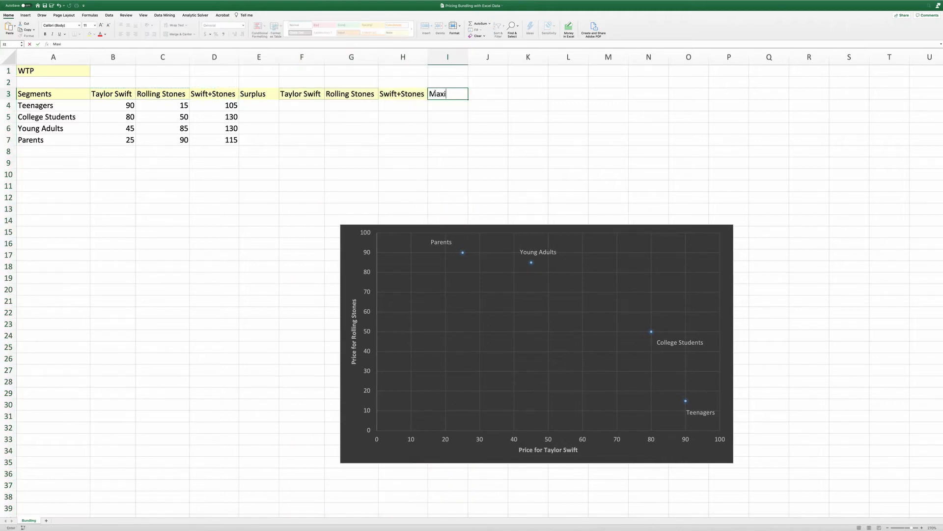
{"action": "type", "text": "mum Surplus"}
{"action": "key", "text": "Return"}
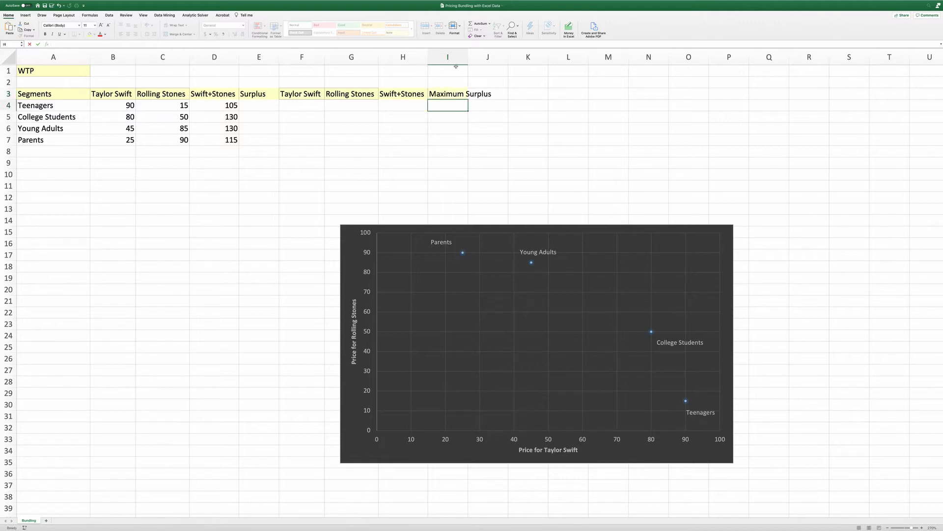
{"action": "double_click", "coordinate": [468, 56]}
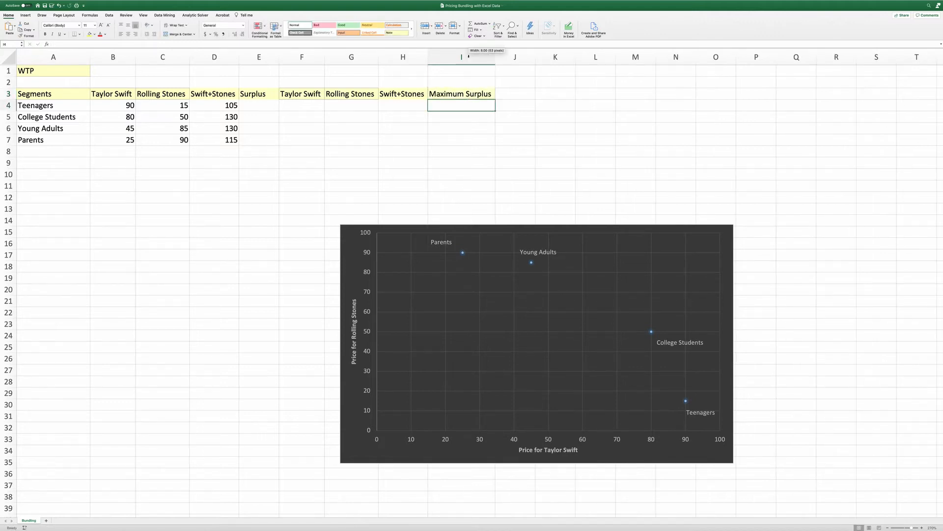
{"action": "left_click", "coordinate": [463, 97]}
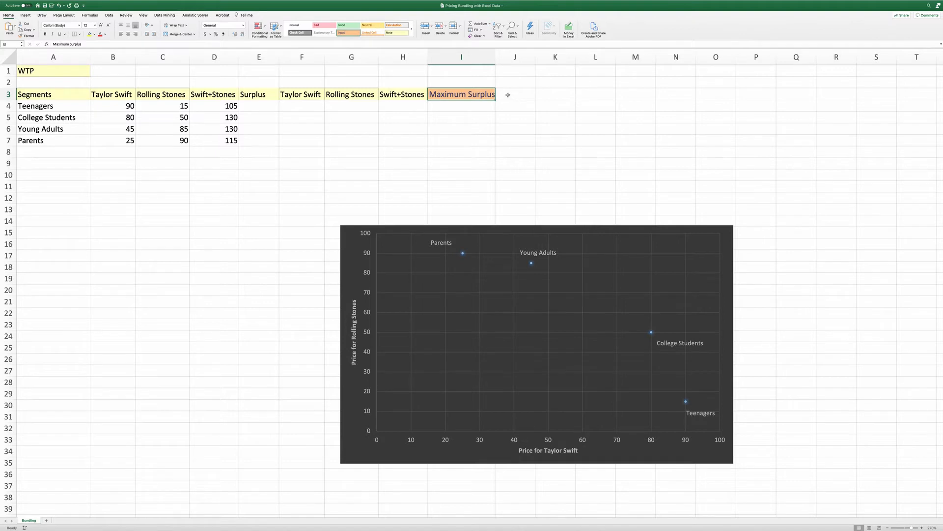
Add the headers "Bought?" in J3 and "Revenue" in K3.
{"action": "left_click", "coordinate": [507, 93]}
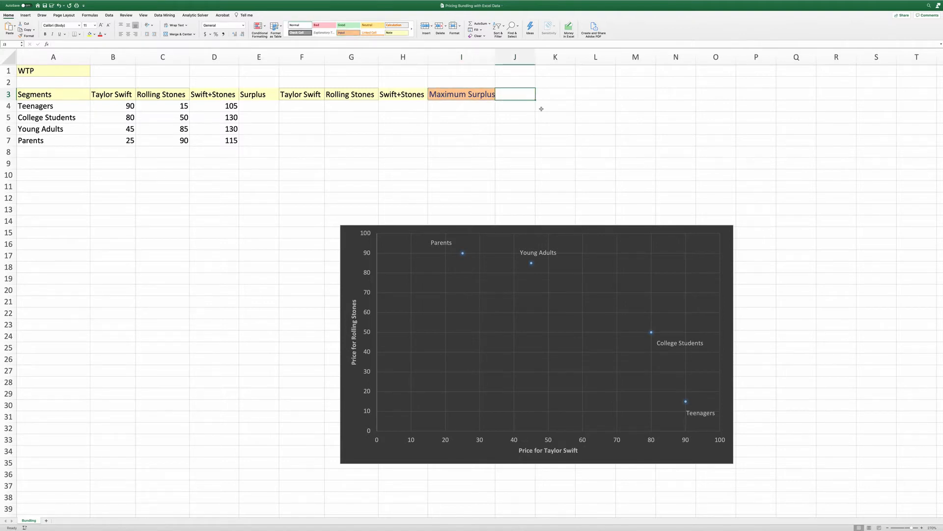
{"action": "type", "text": "Bought?"}
{"action": "key", "text": "Return"}
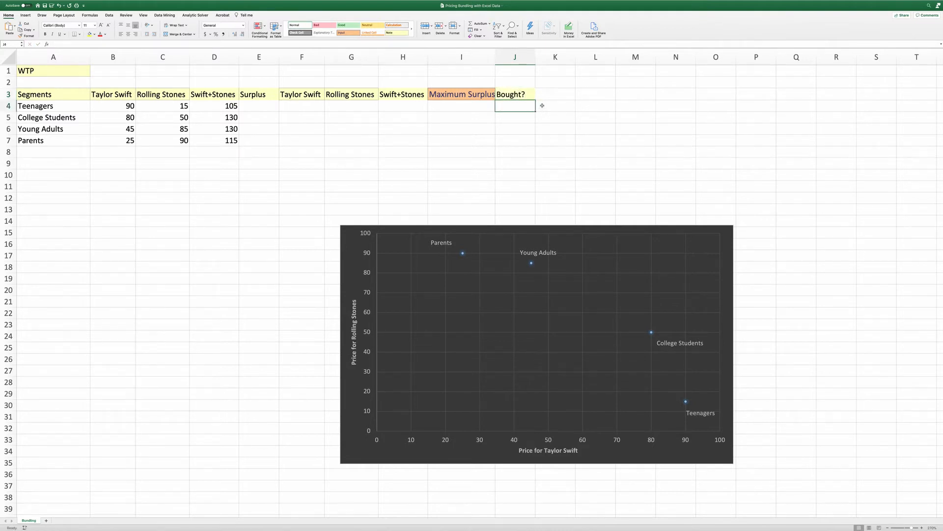
{"action": "left_click", "coordinate": [548, 94]}
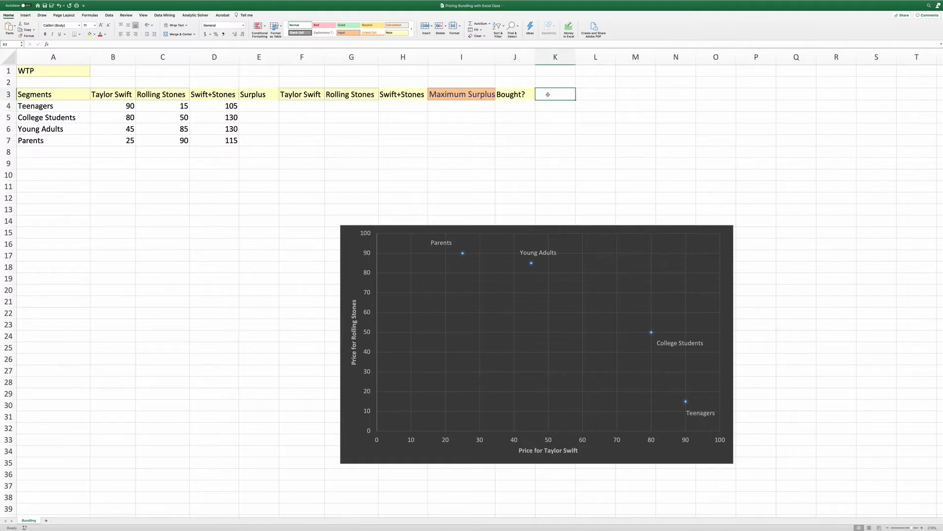
{"action": "type", "text": "Revenue"}
{"action": "key", "text": "Return"}
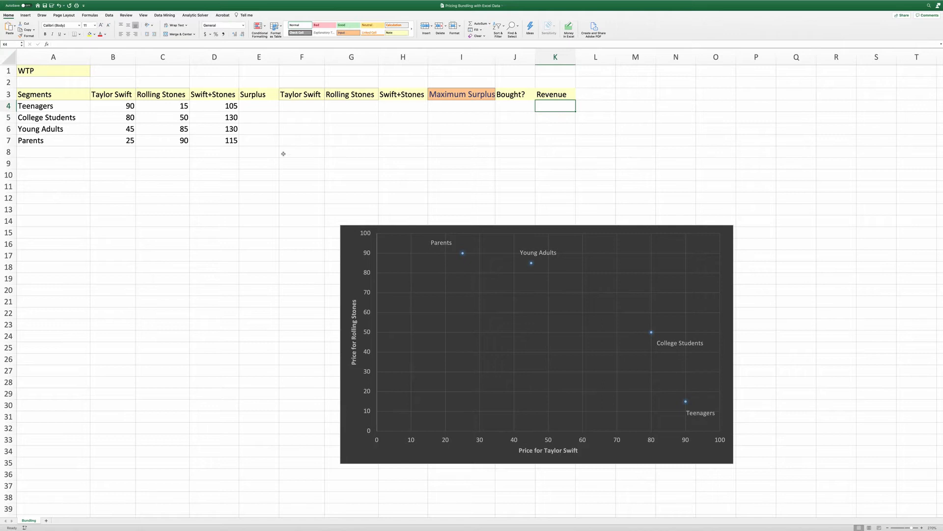
Label E2 "Price" and enter the prices 10, 10 and 20 in F2, G2 and H2.
{"action": "left_click", "coordinate": [255, 84]}
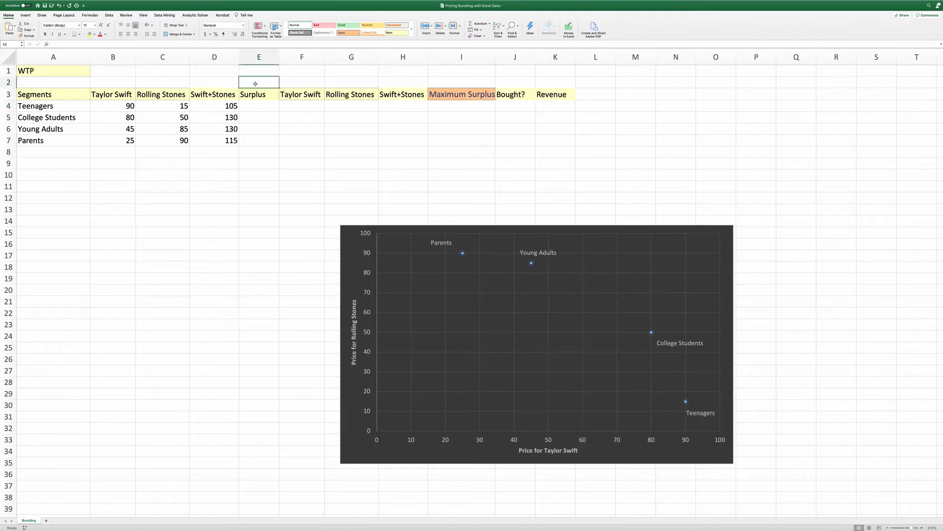
{"action": "type", "text": "Price"}
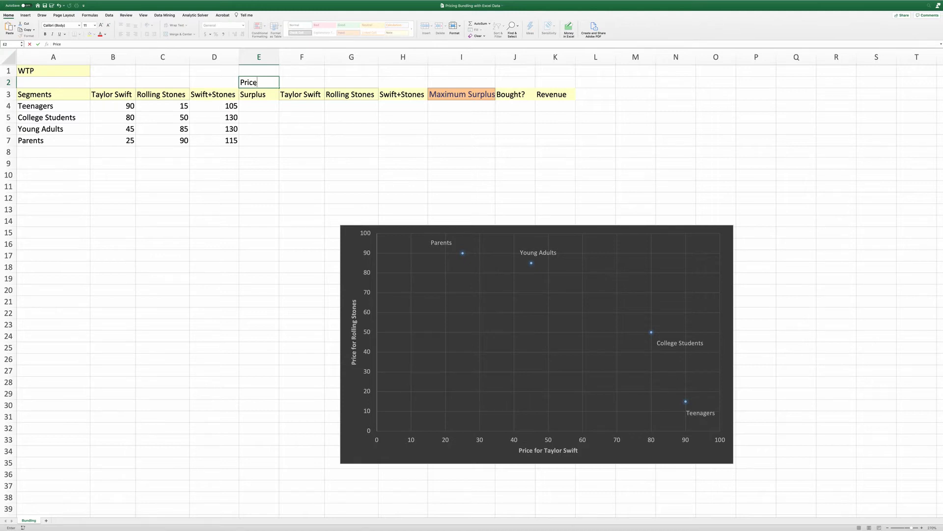
{"action": "key", "text": "Tab"}
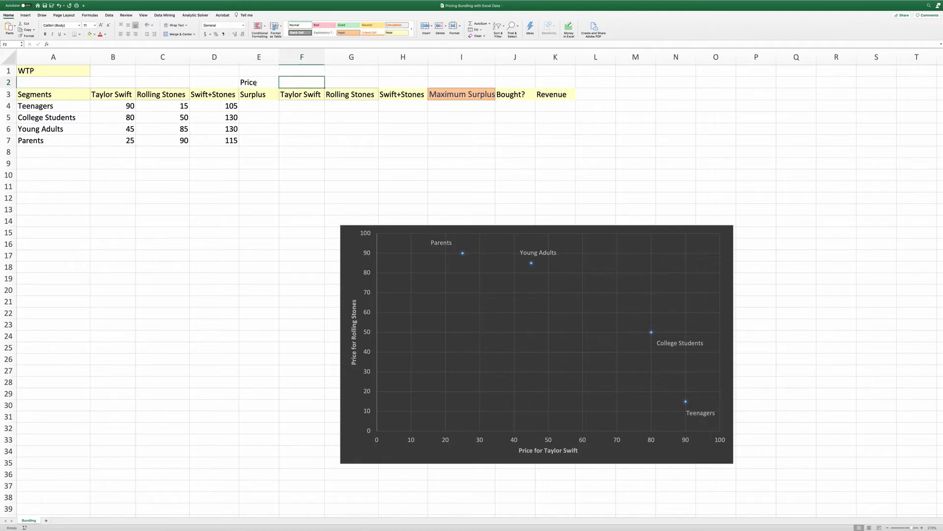
{"action": "type", "text": "10"}
{"action": "key", "text": "Tab"}
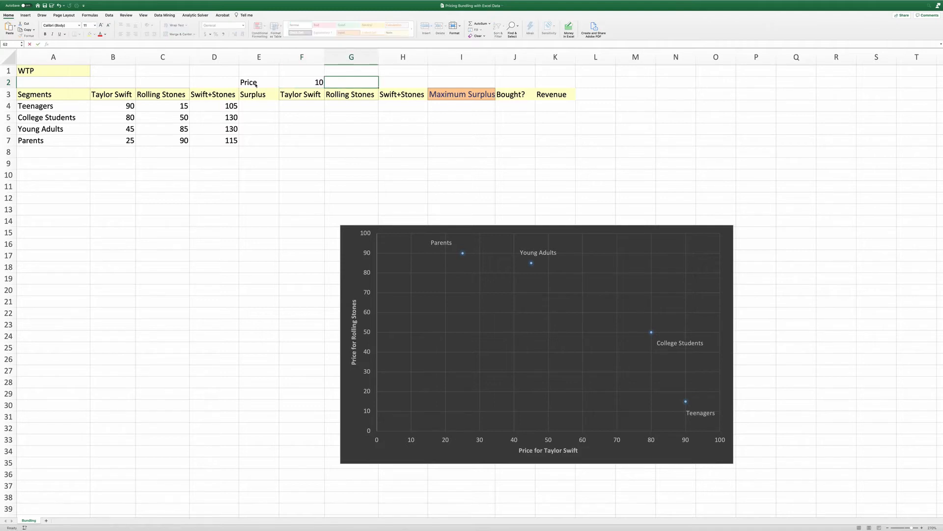
{"action": "type", "text": "10"}
{"action": "key", "text": "Tab"}
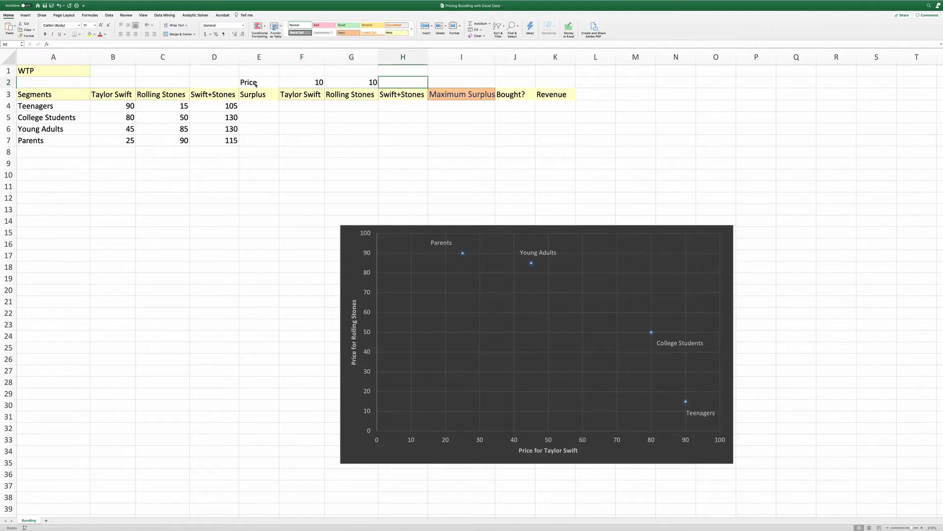
{"action": "type", "text": "20"}
{"action": "key", "text": "Return"}
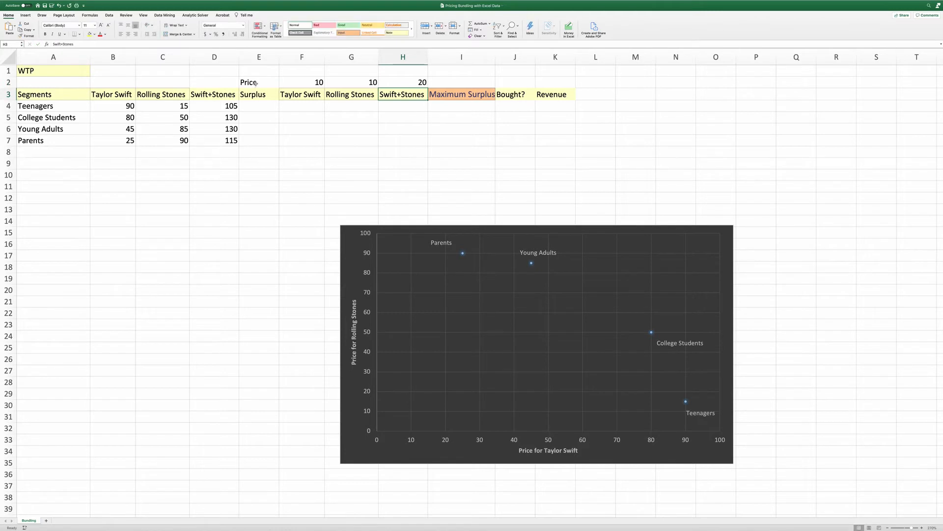
Format the prices in F2:H2 as dollar accounting values with red text on a yellow fill.
{"action": "left_click_drag", "start_coordinate": [292, 81], "coordinate": [408, 83]}
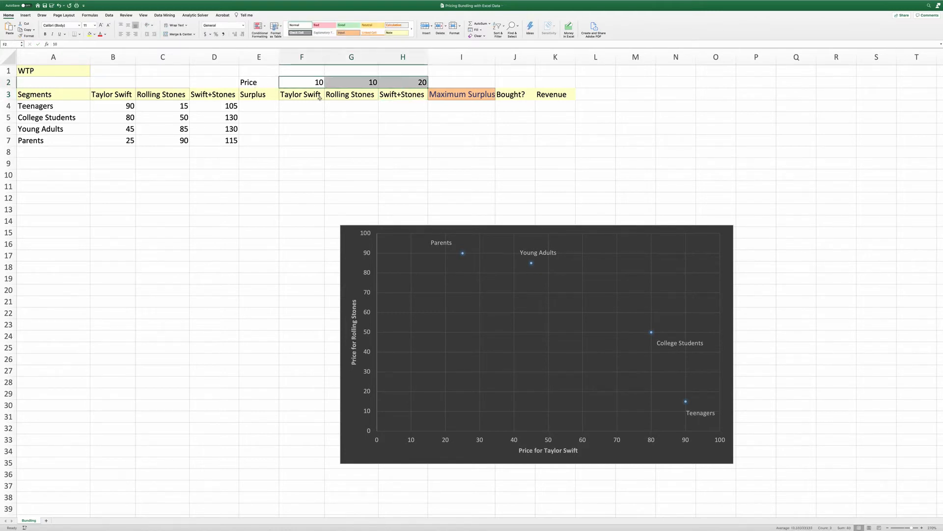
{"action": "left_click", "coordinate": [206, 33]}
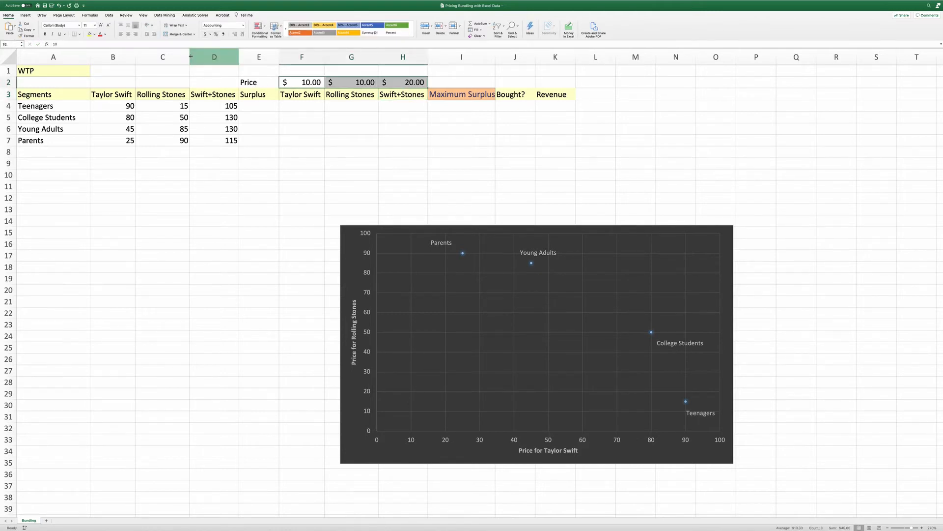
{"action": "left_click", "coordinate": [100, 34]}
{"action": "left_click", "coordinate": [90, 34]}
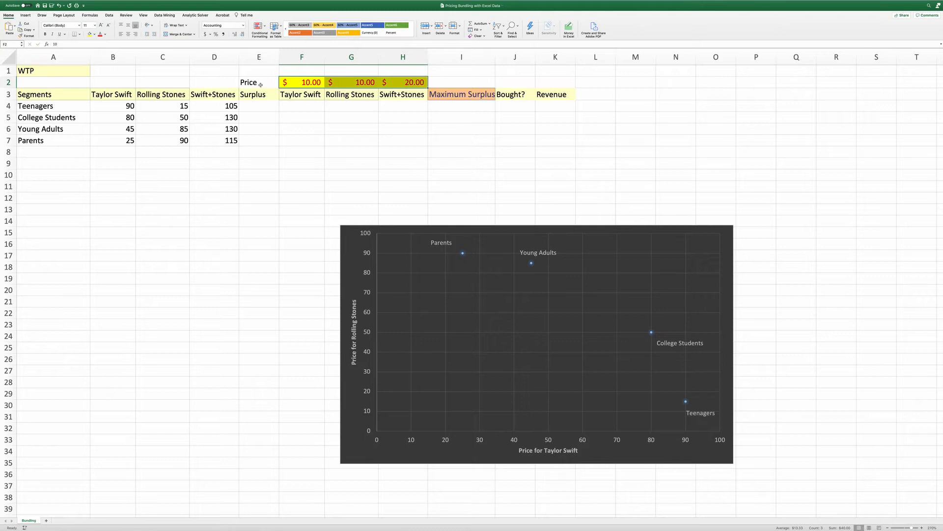
Label E1 "Bundle Index" with column E widened to fit, and enter the indexes 1, 2 and 3 in F1:H1.
{"action": "left_click", "coordinate": [253, 70]}
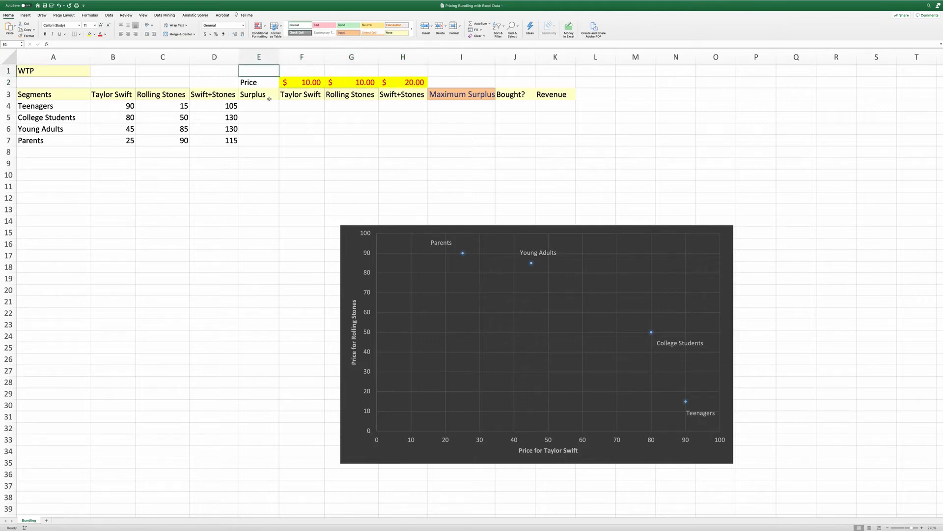
{"action": "type", "text": "Bundle Index"}
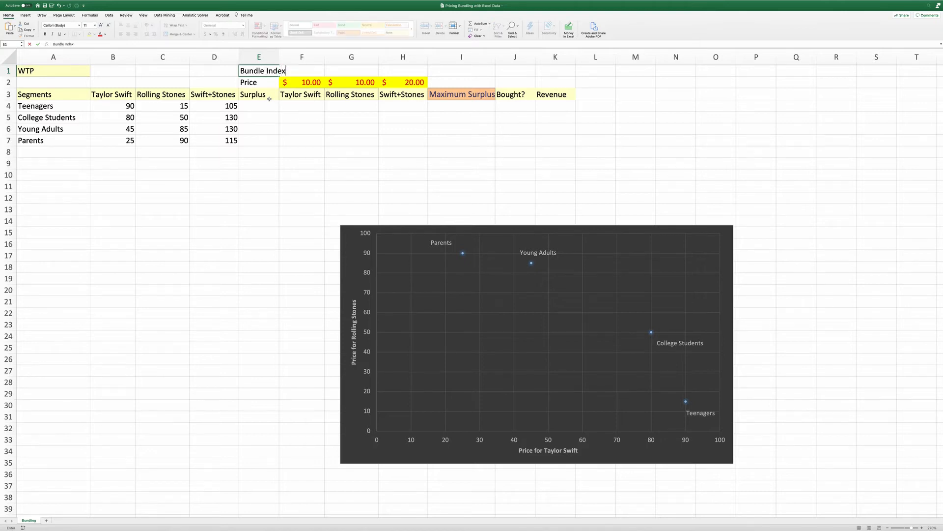
{"action": "key", "text": "Return"}
{"action": "left_click", "coordinate": [317, 74]}
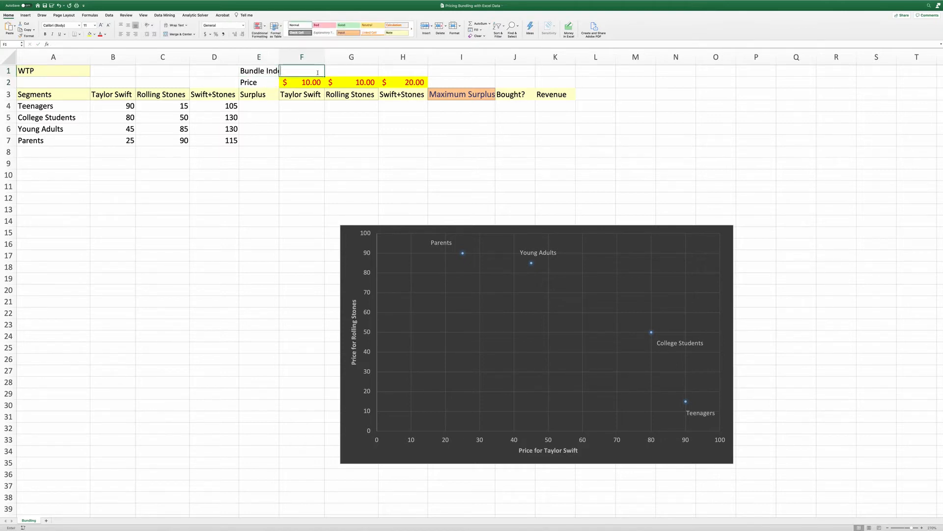
{"action": "type", "text": "1"}
{"action": "key", "text": "Tab"}
{"action": "type", "text": "2"}
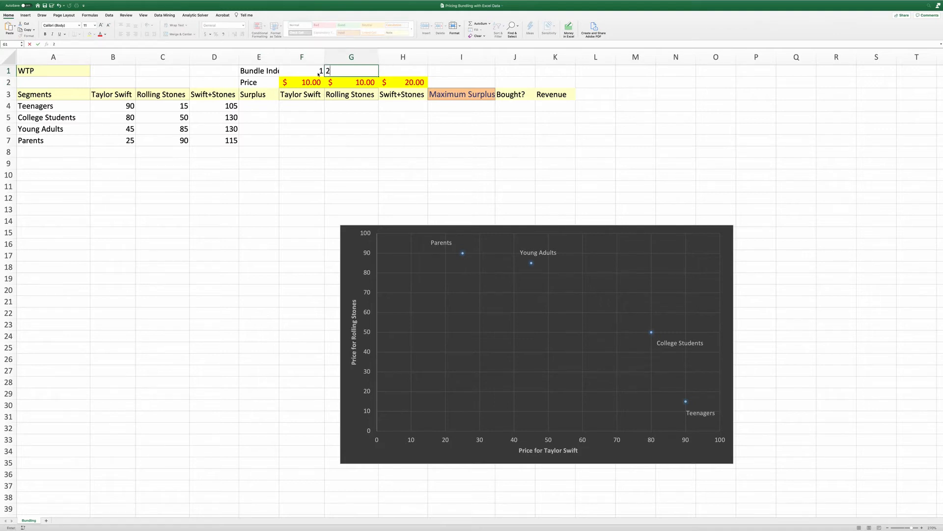
{"action": "key", "text": "Tab"}
{"action": "type", "text": "3"}
{"action": "left_click", "coordinate": [332, 127]}
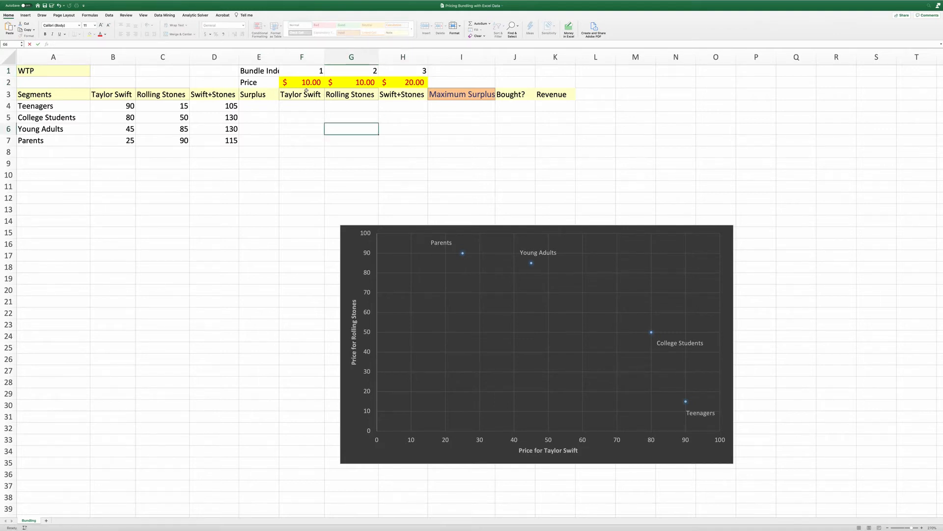
{"action": "left_click_drag", "start_coordinate": [280, 55], "coordinate": [286, 56]}
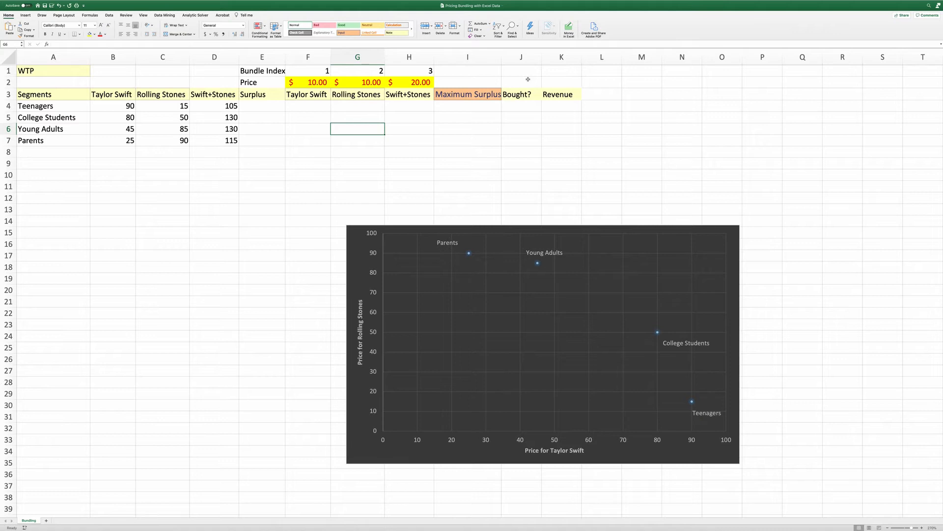
Label J1 "Total" and give the adjacent cell K1 a yellow fill.
{"action": "left_click", "coordinate": [524, 71]}
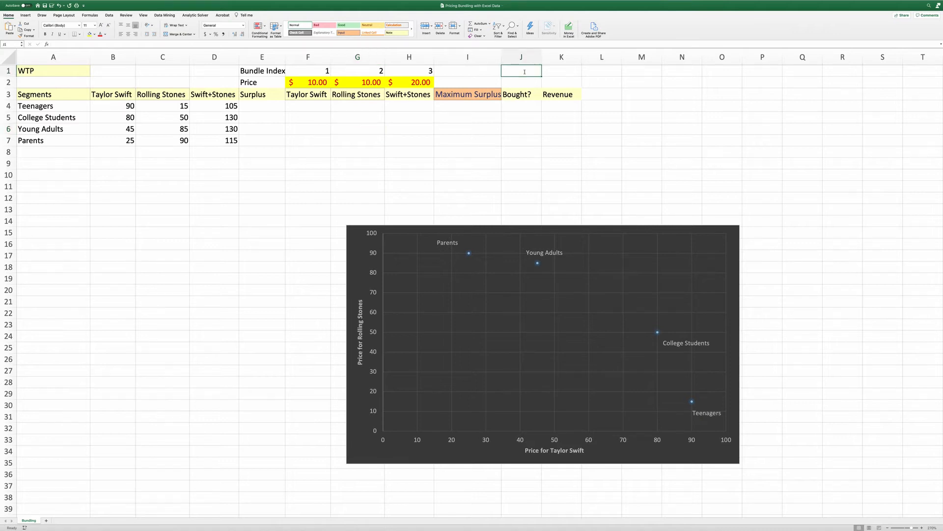
{"action": "type", "text": "Total"}
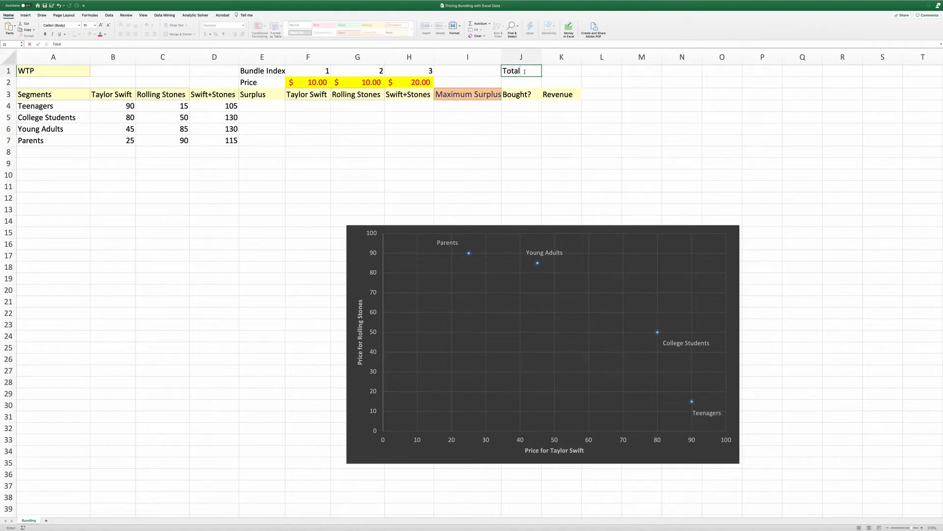
{"action": "key", "text": "Tab"}
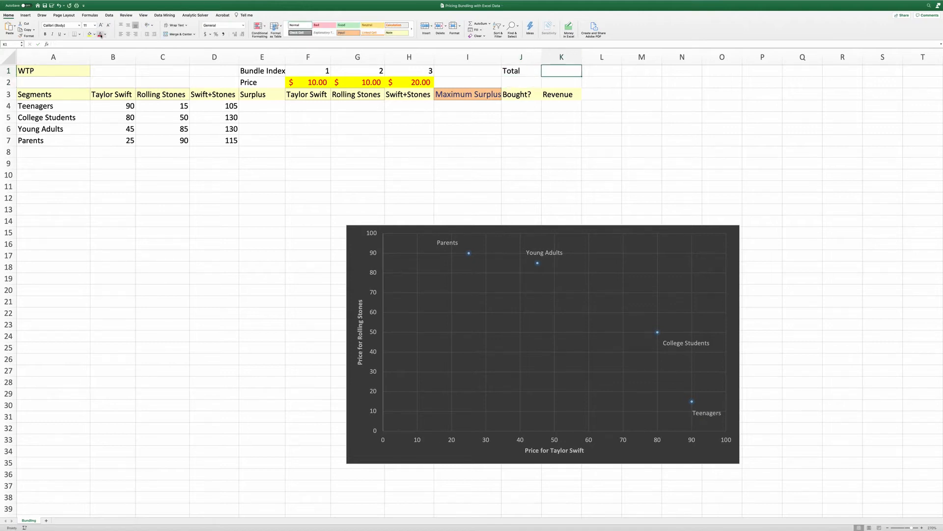
{"action": "left_click", "coordinate": [89, 34]}
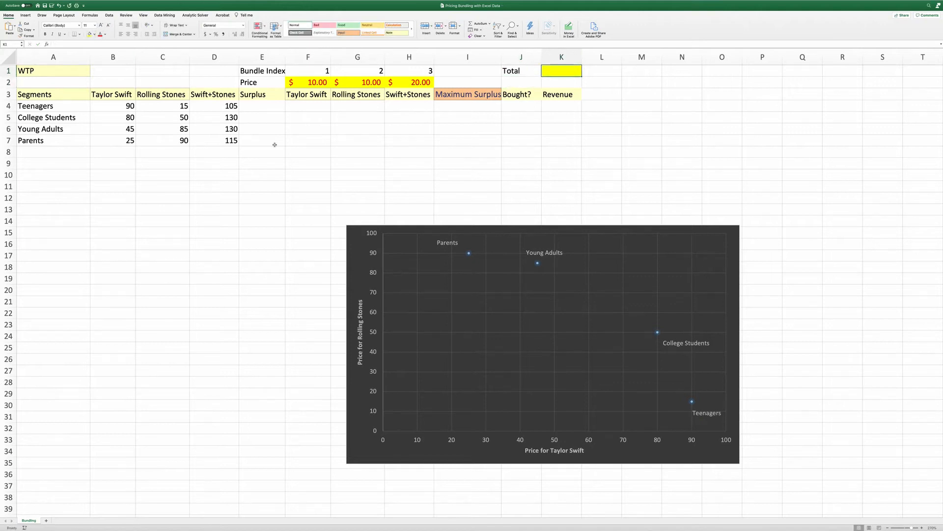
Enter the surplus formula =B4-F$2 in F4 and copy it through F4:H7.
{"action": "left_click", "coordinate": [305, 108]}
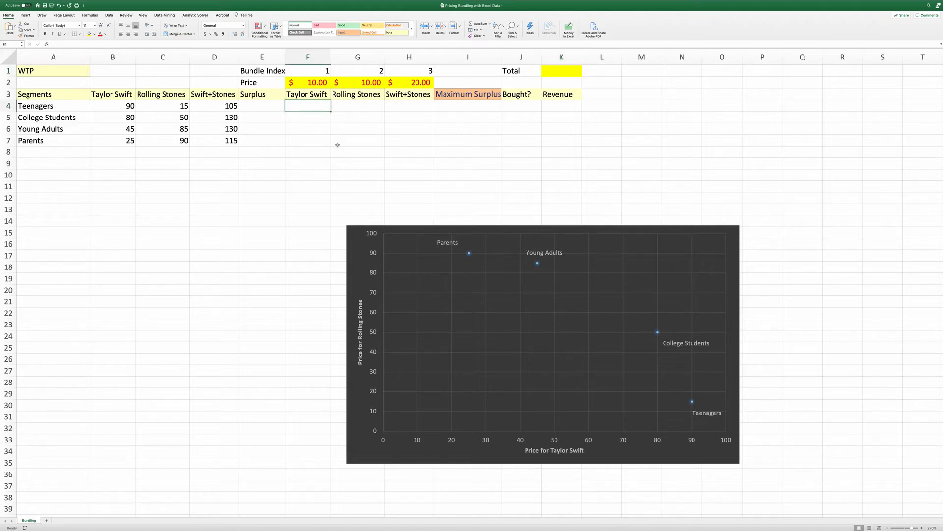
{"action": "type", "text": "="}
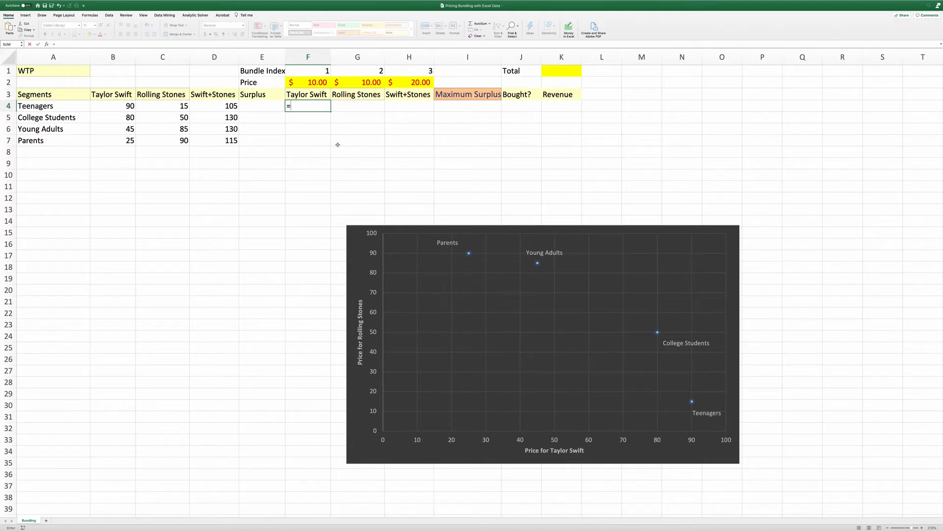
{"action": "left_click", "coordinate": [119, 106]}
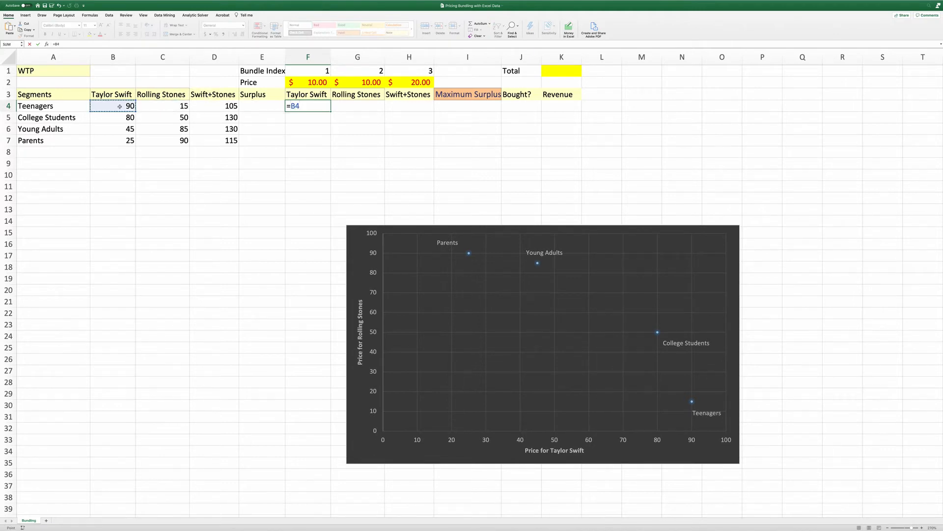
{"action": "type", "text": "-"}
{"action": "left_click", "coordinate": [317, 85]}
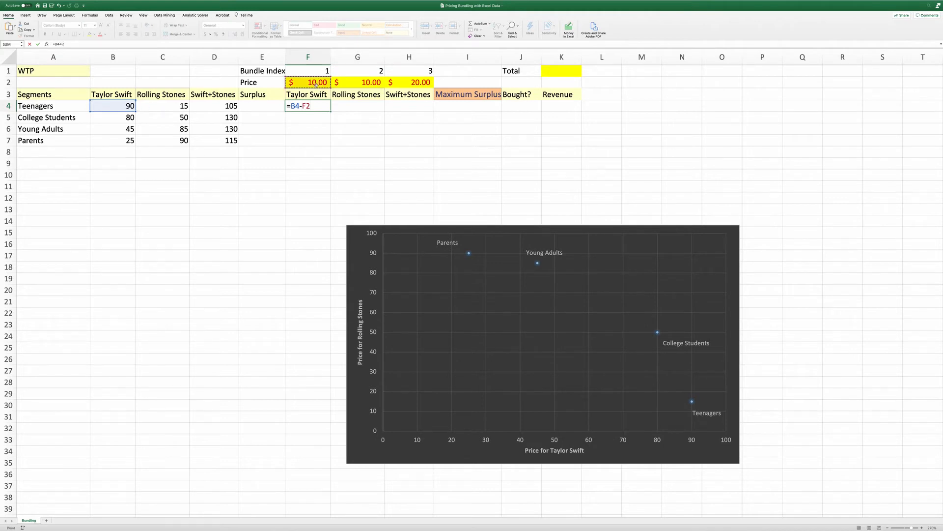
{"action": "key", "text": "F4"}
{"action": "key", "text": "F4"}
{"action": "key", "text": "Return"}
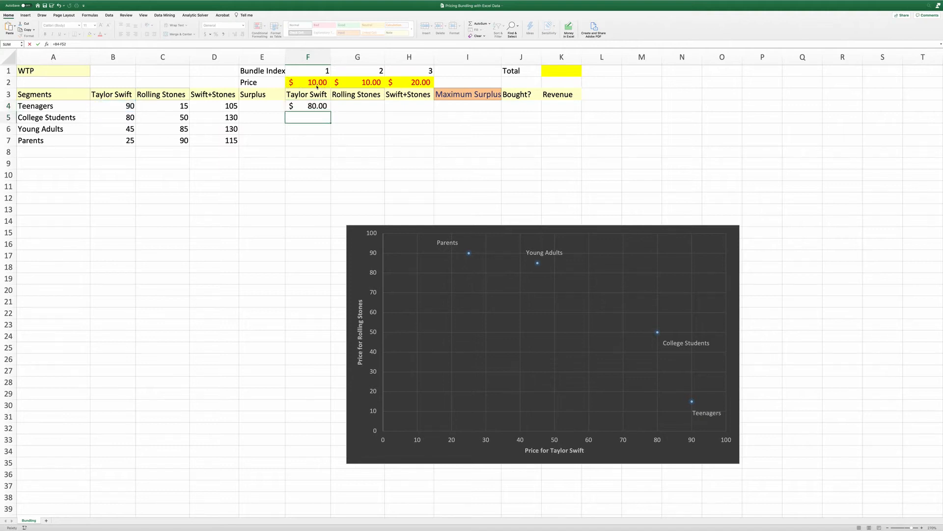
{"action": "left_click", "coordinate": [314, 106]}
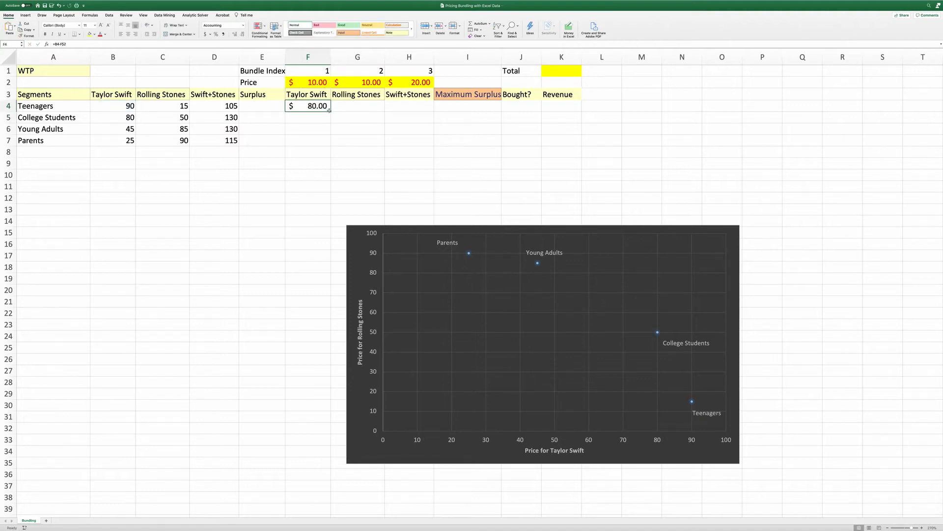
{"action": "left_click_drag", "start_coordinate": [331, 111], "coordinate": [407, 149]}
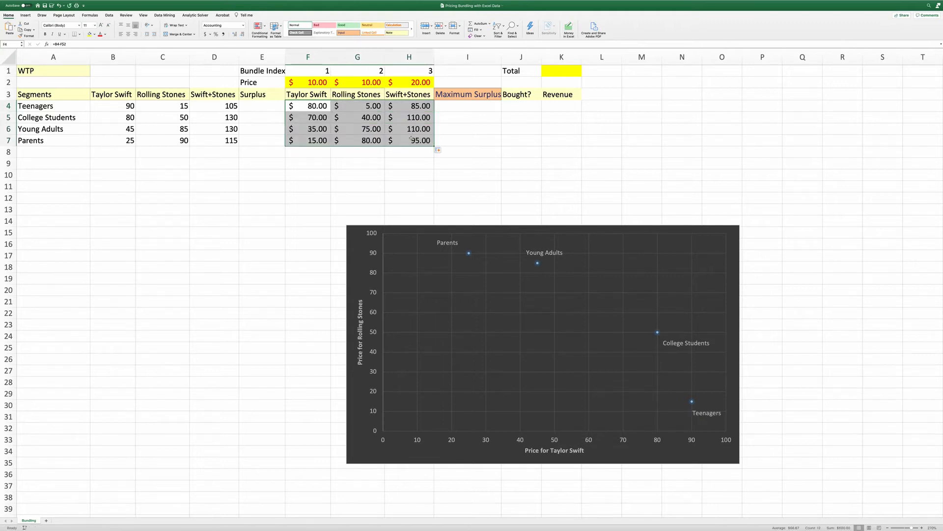
Check which cells the copied surplus formula in H7 refers to.
{"action": "left_click", "coordinate": [410, 138]}
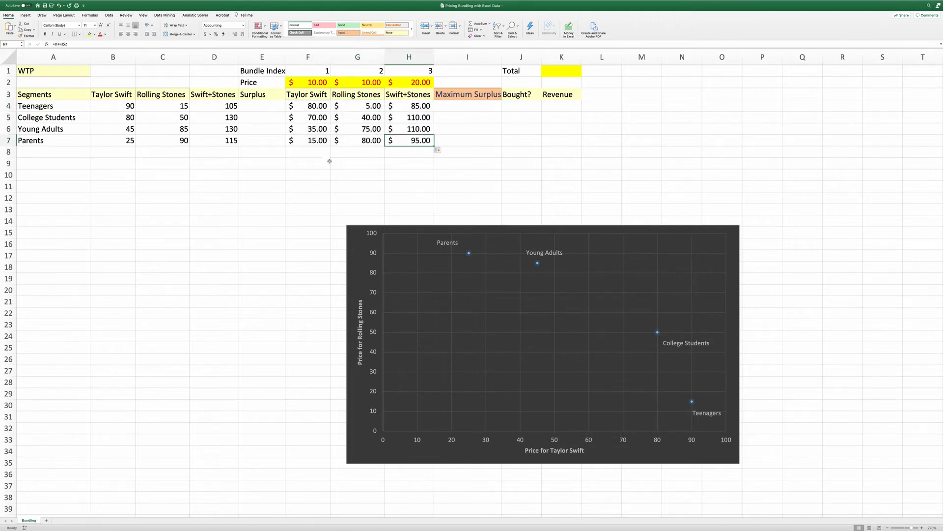
{"action": "left_click", "coordinate": [275, 44]}
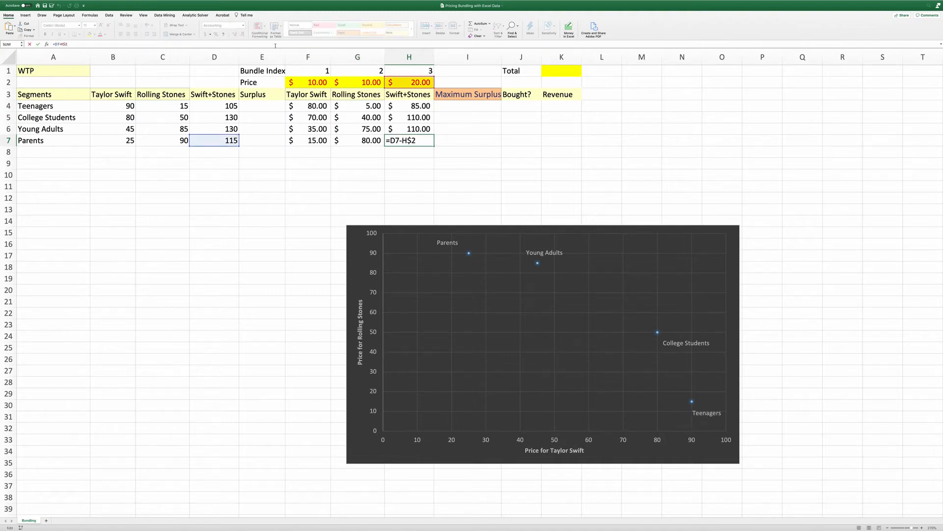
{"action": "key", "text": "ctrl+Return"}
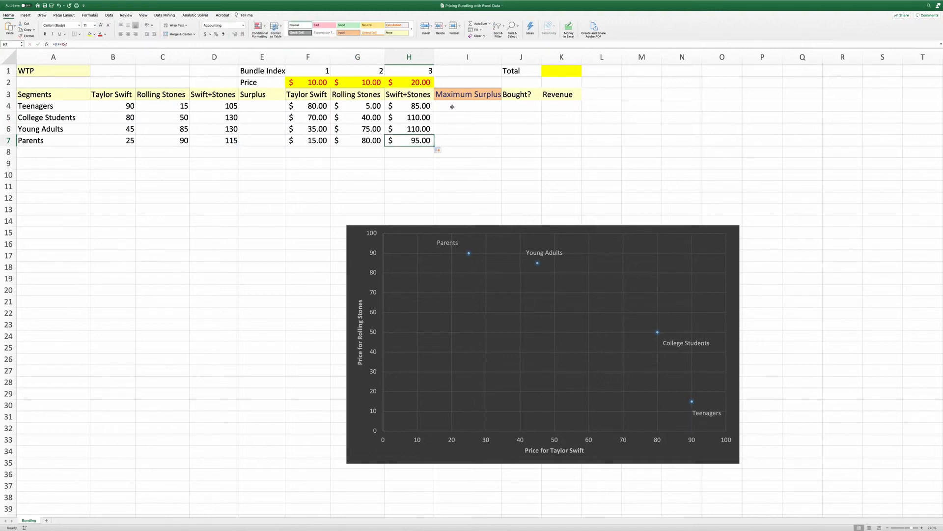
Calculate the maximum surplus in I4 with =MAX(F4:H4) and copy the formula down to I7.
{"action": "left_click", "coordinate": [452, 107]}
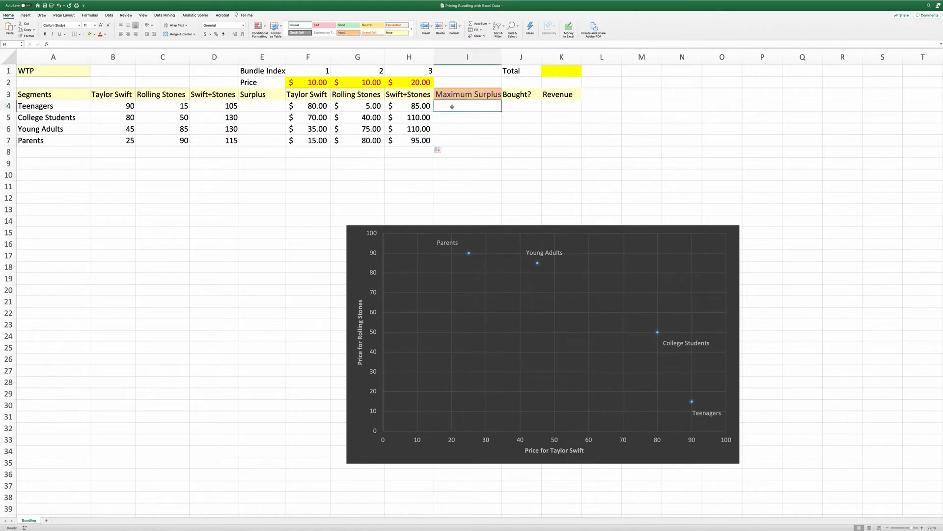
{"action": "type", "text": "="}
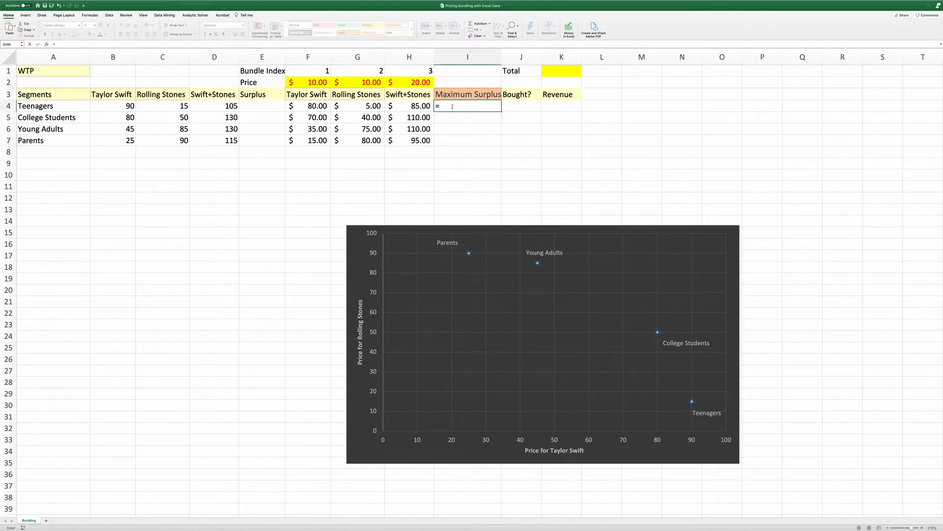
{"action": "type", "text": "max("}
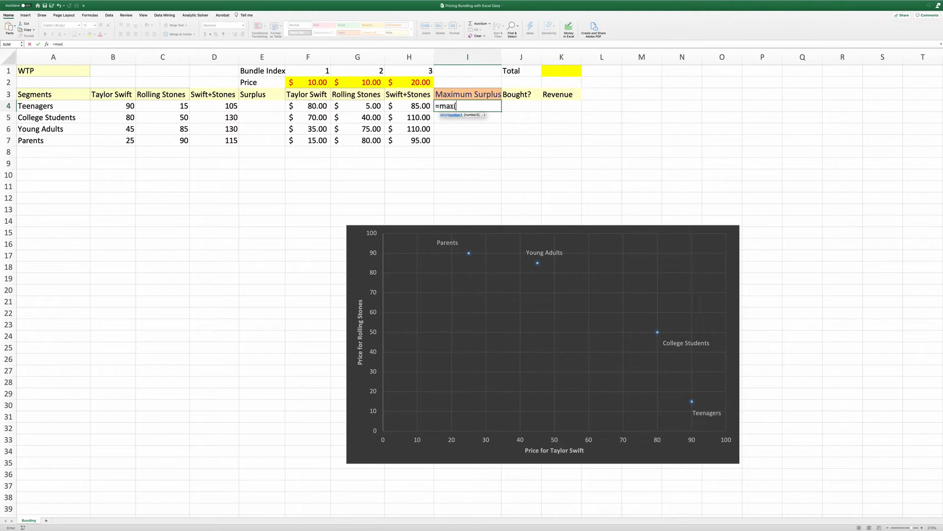
{"action": "left_click_drag", "start_coordinate": [307, 106], "coordinate": [398, 108]}
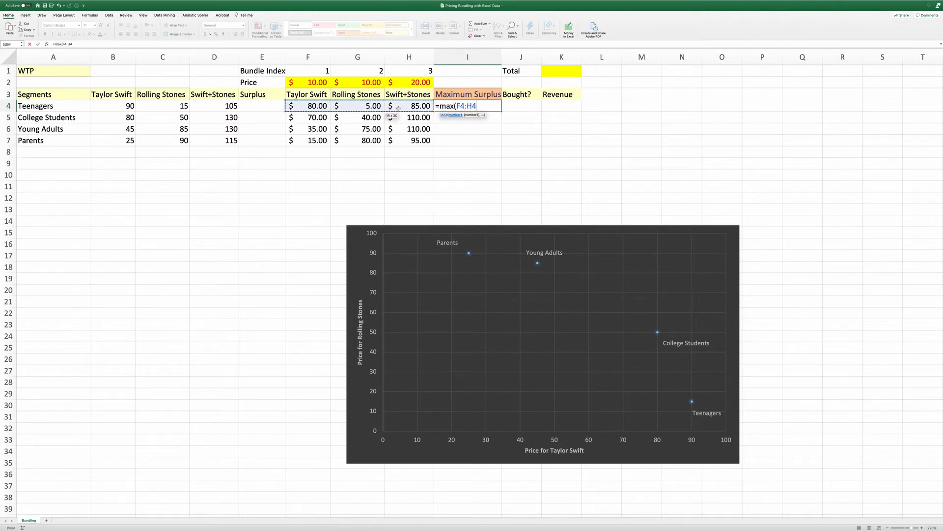
{"action": "key", "text": "Return"}
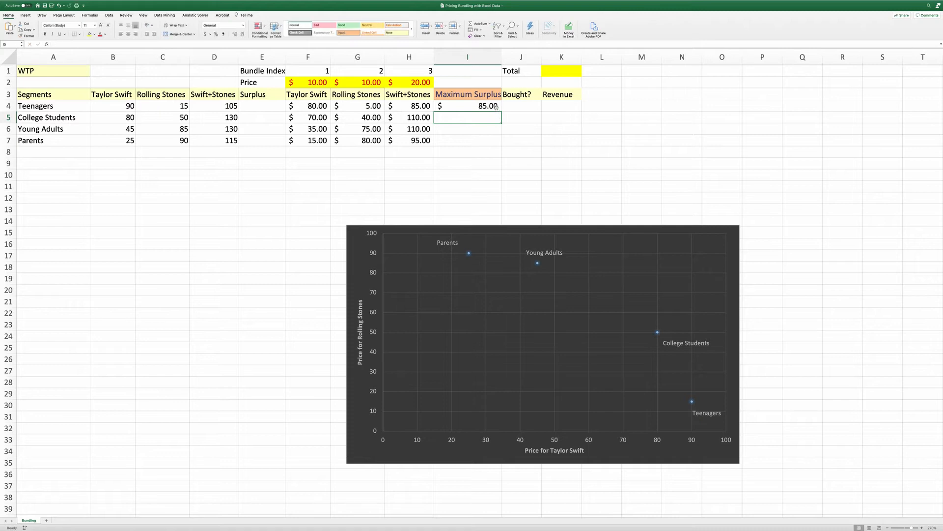
{"action": "left_click", "coordinate": [499, 109]}
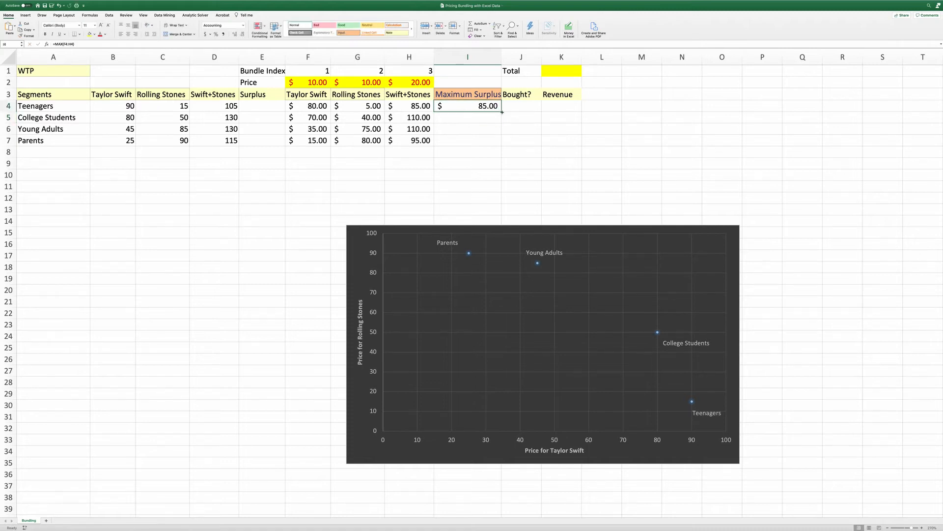
{"action": "double_click", "coordinate": [501, 111]}
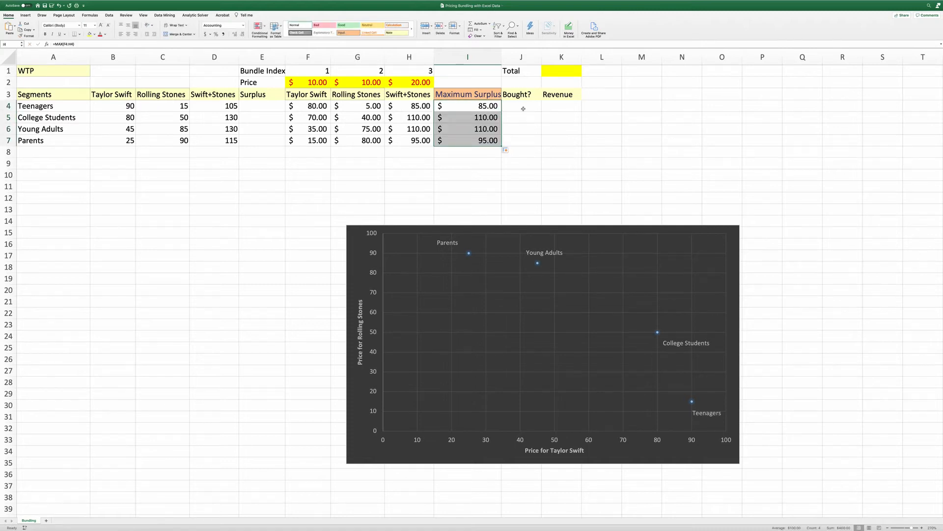
Enter =MATCH(I4,F4:H4,0) in J4 to find which bundle gives Teenagers their maximum surplus.
{"action": "left_click", "coordinate": [523, 108]}
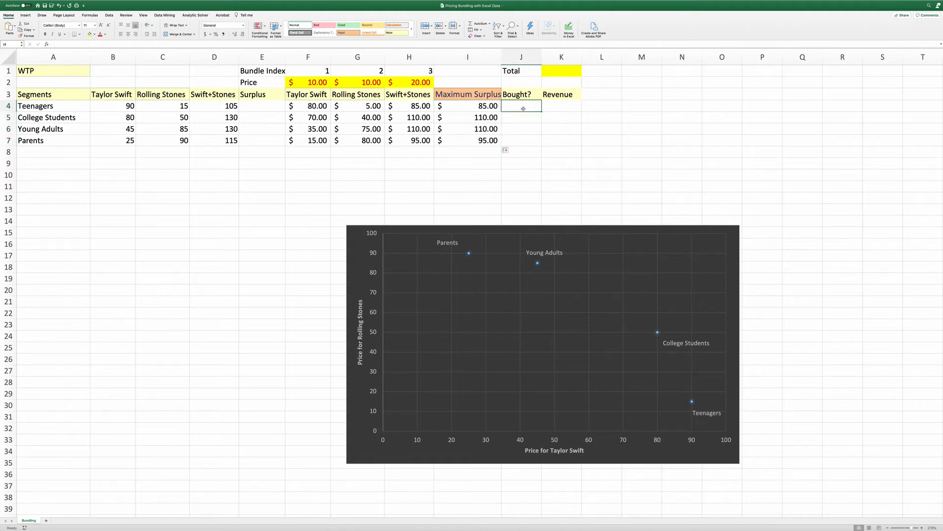
{"action": "type", "text": "="}
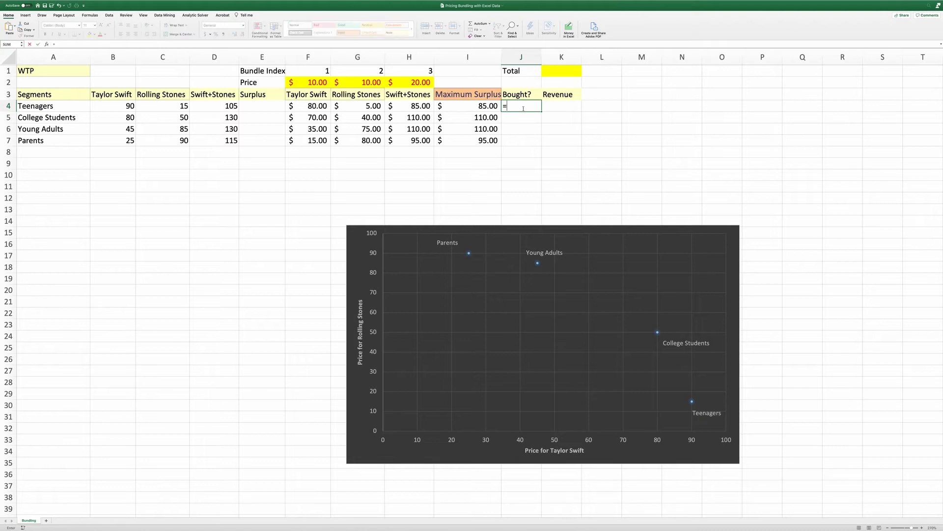
{"action": "type", "text": "match("}
{"action": "left_click", "coordinate": [490, 105]}
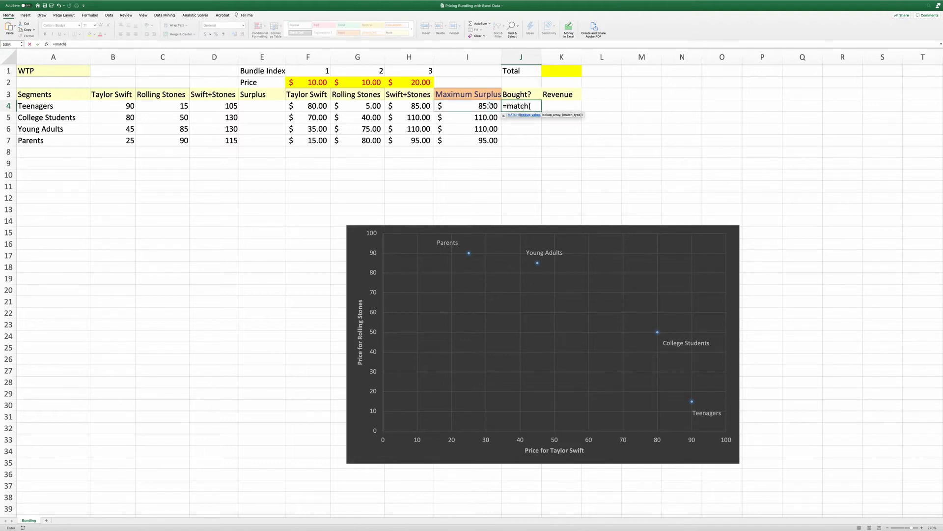
{"action": "type", "text": ","}
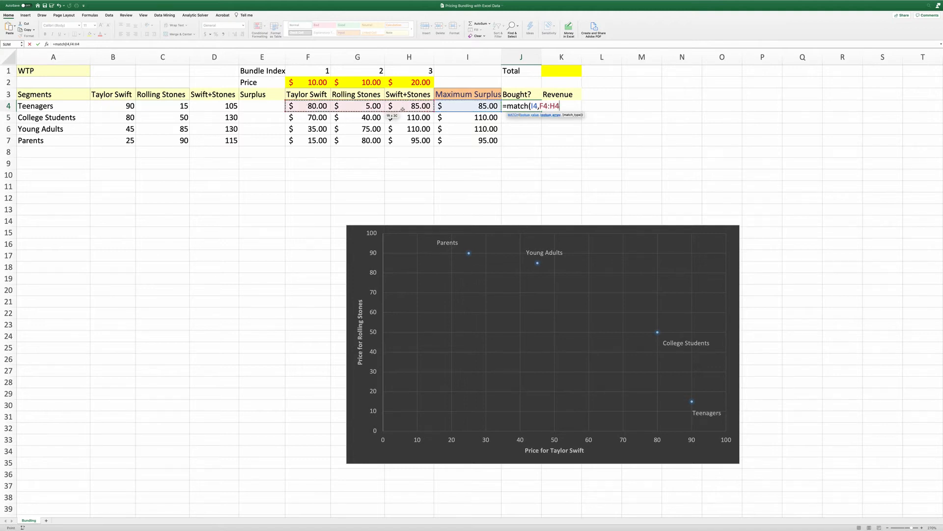
{"action": "type", "text": ",0)"}
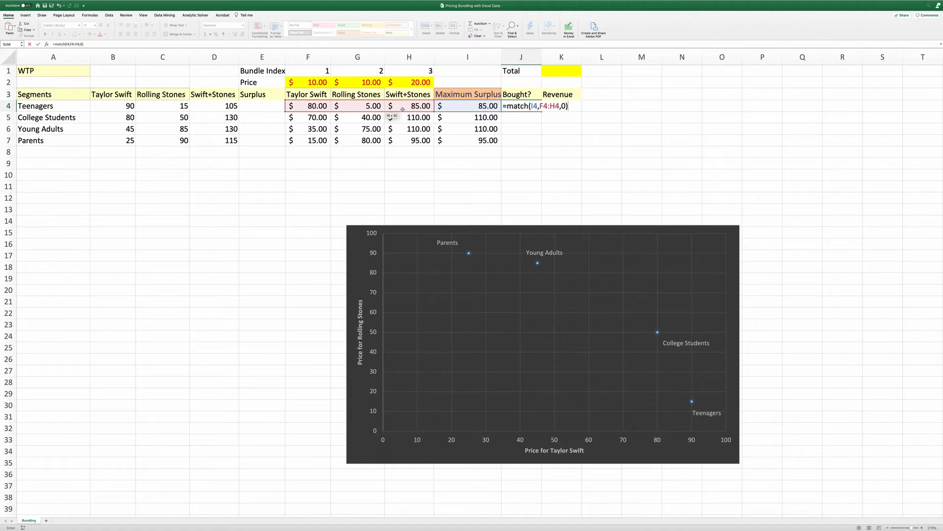
{"action": "key", "text": "Return"}
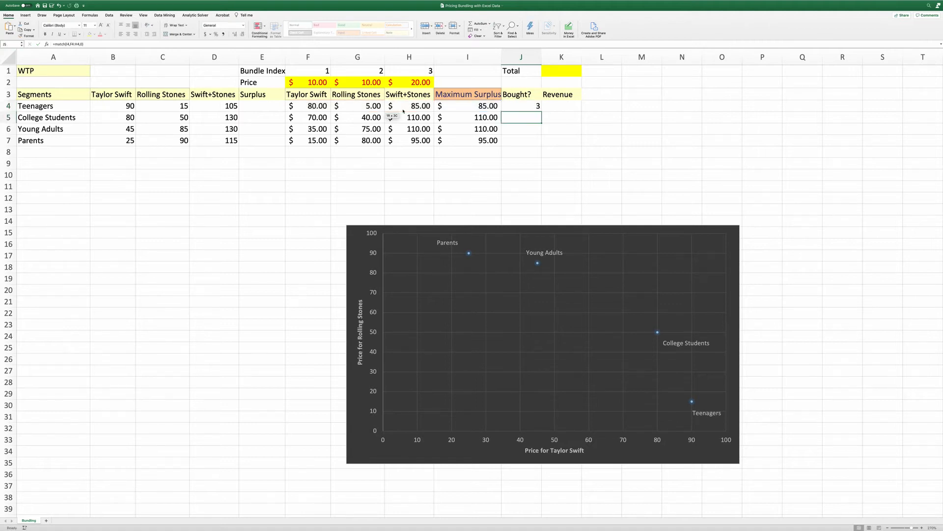
Change the J4 formula to =IF(I4<0,0,MATCH(I4,F4:H4,0)) and copy it down to J7.
{"action": "left_click", "coordinate": [524, 107]}
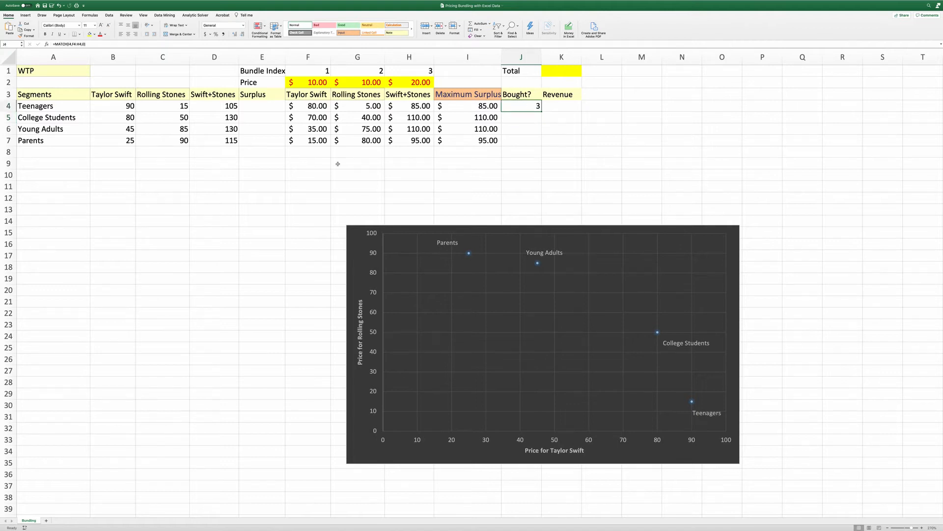
{"action": "left_click", "coordinate": [54, 44]}
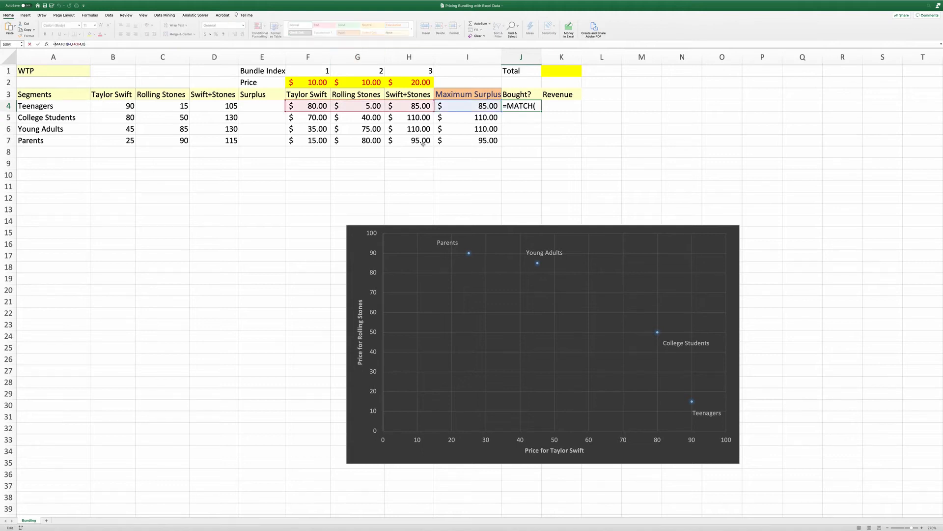
{"action": "type", "text": "if("}
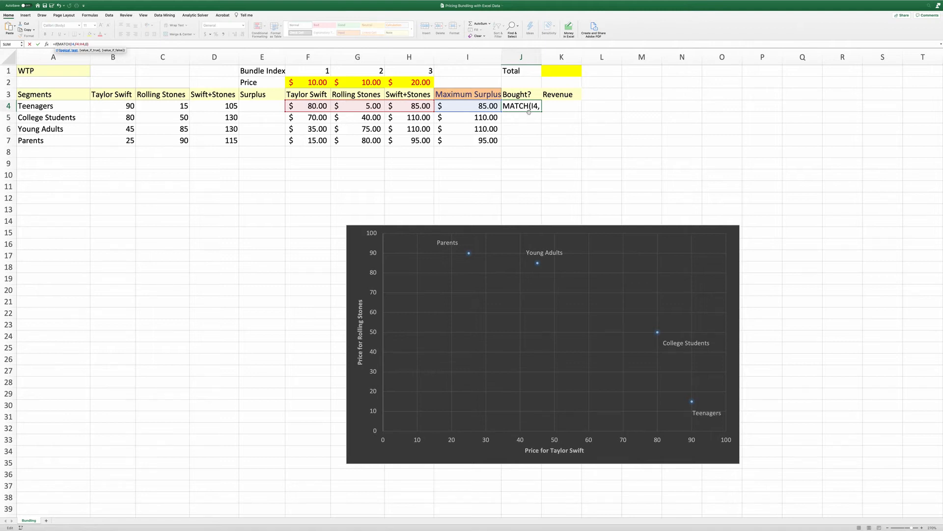
{"action": "left_click", "coordinate": [474, 107]}
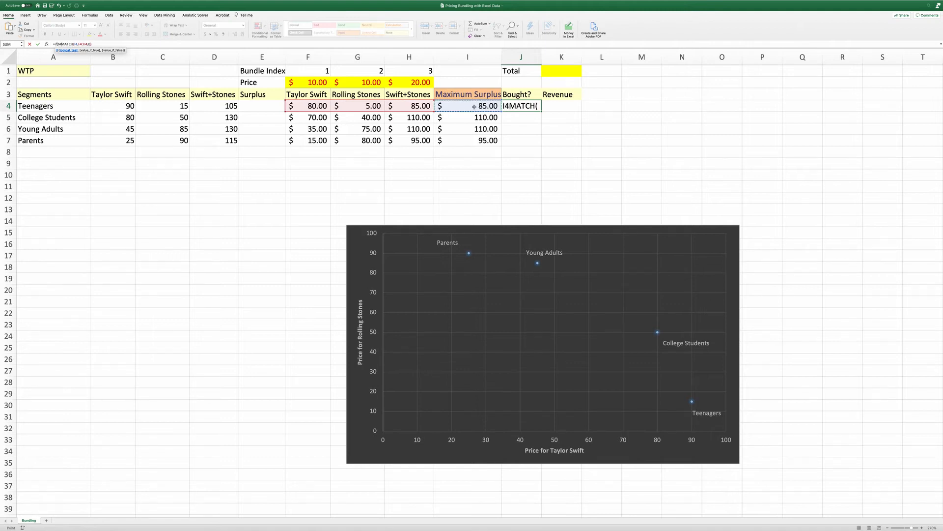
{"action": "type", "text": "<0,0"}
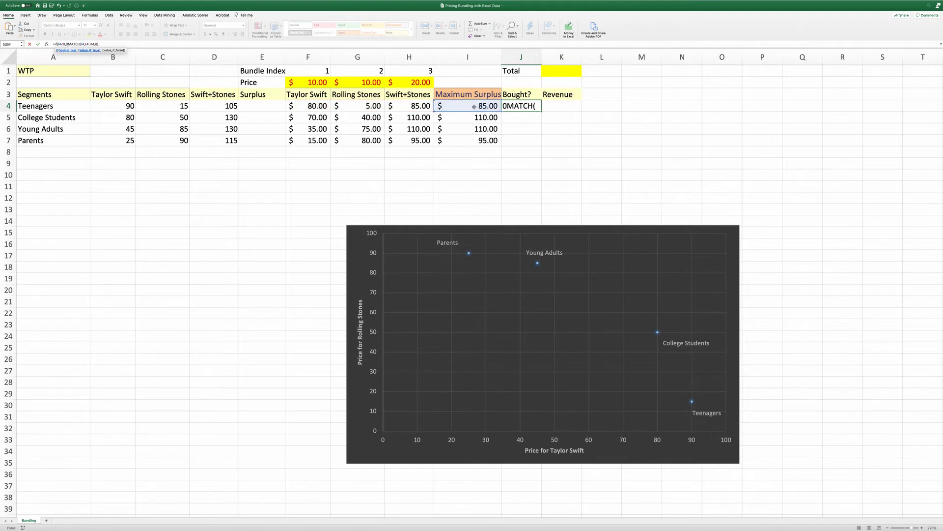
{"action": "type", "text": ","}
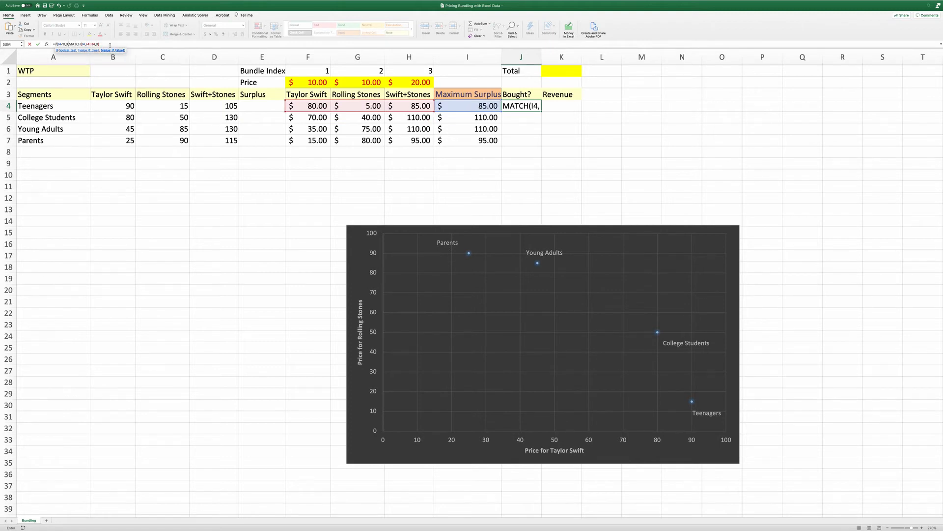
{"action": "left_click", "coordinate": [110, 45]}
{"action": "type", "text": ")"}
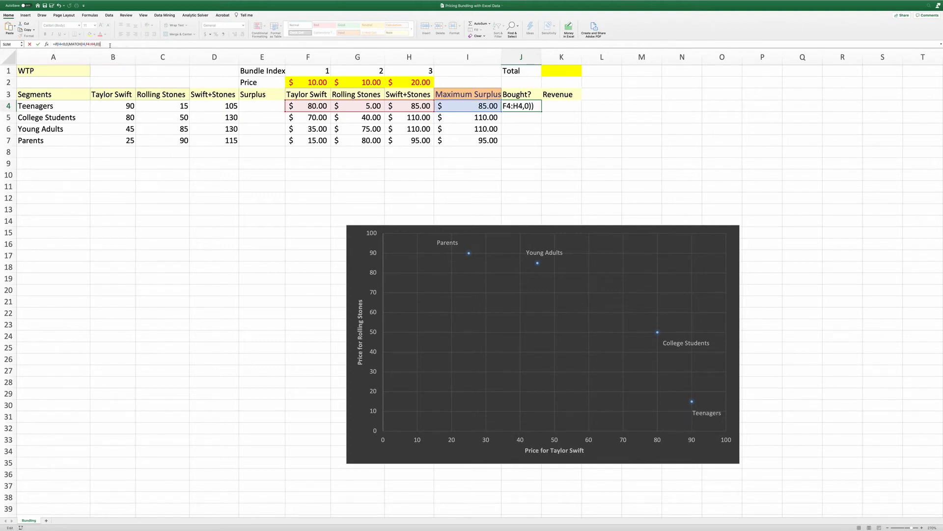
{"action": "key", "text": "Return"}
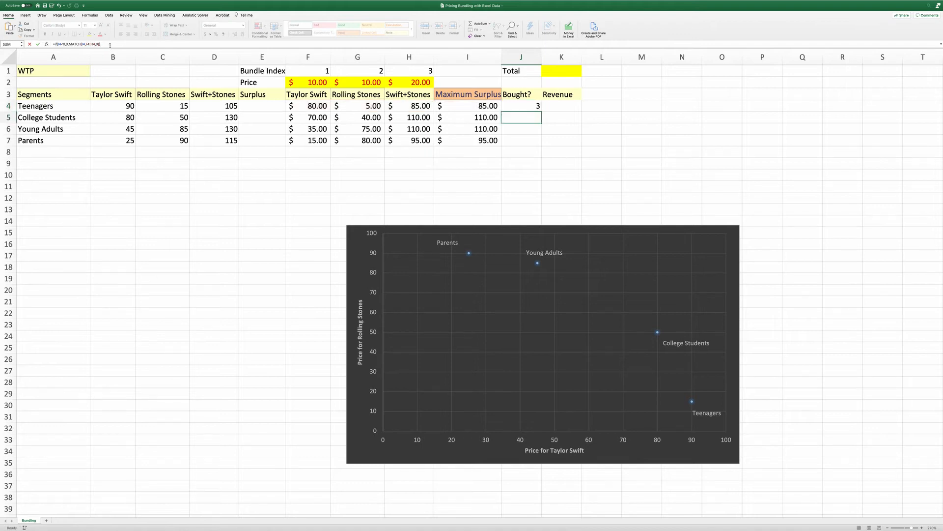
{"action": "left_click", "coordinate": [535, 103]}
{"action": "double_click", "coordinate": [541, 112]}
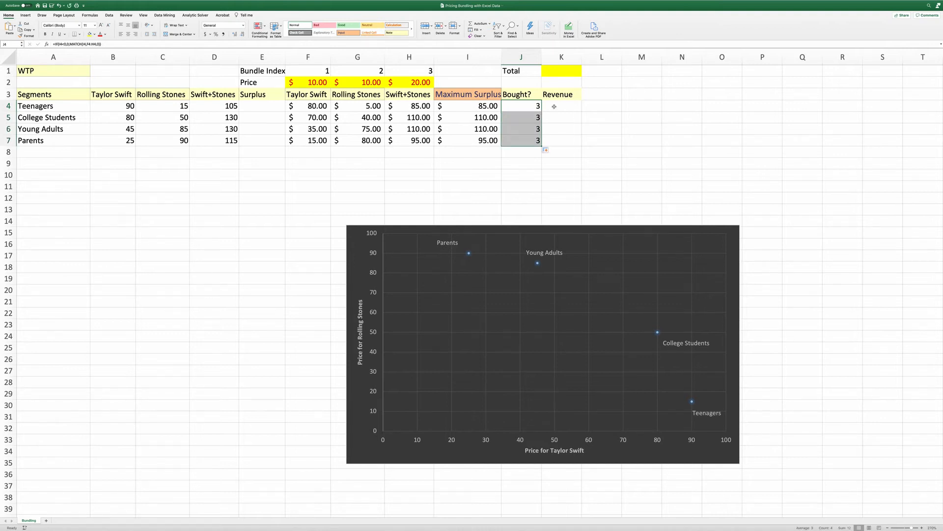
Enter the revenue formula =IF(J4=0,0,HLOOKUP(J4,$F$1:$H$2,2)) in K4 and copy it down to K7, formatted as accounting values.
{"action": "left_click", "coordinate": [554, 106]}
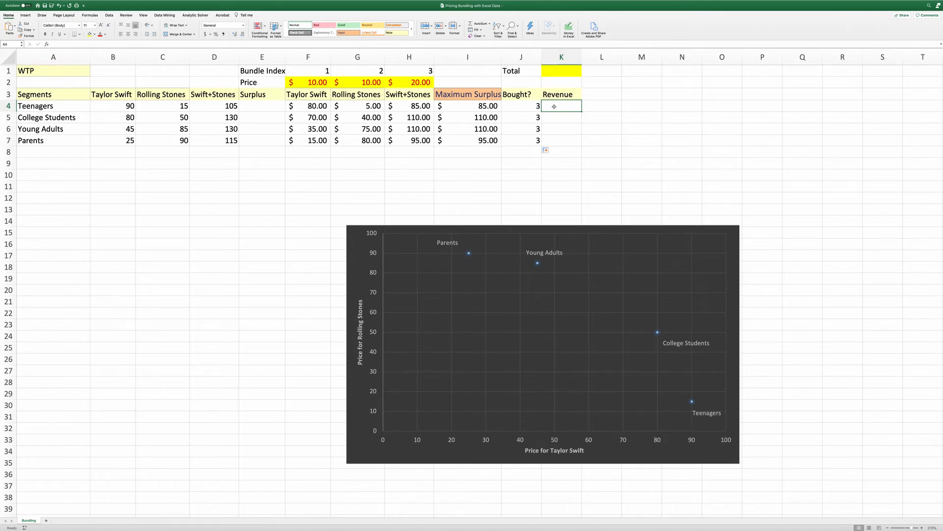
{"action": "type", "text": "="}
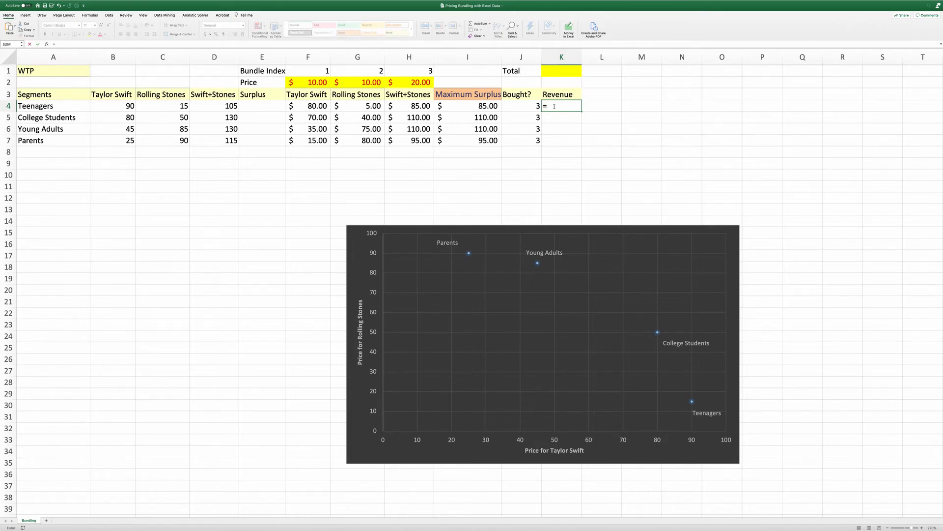
{"action": "type", "text": "if("}
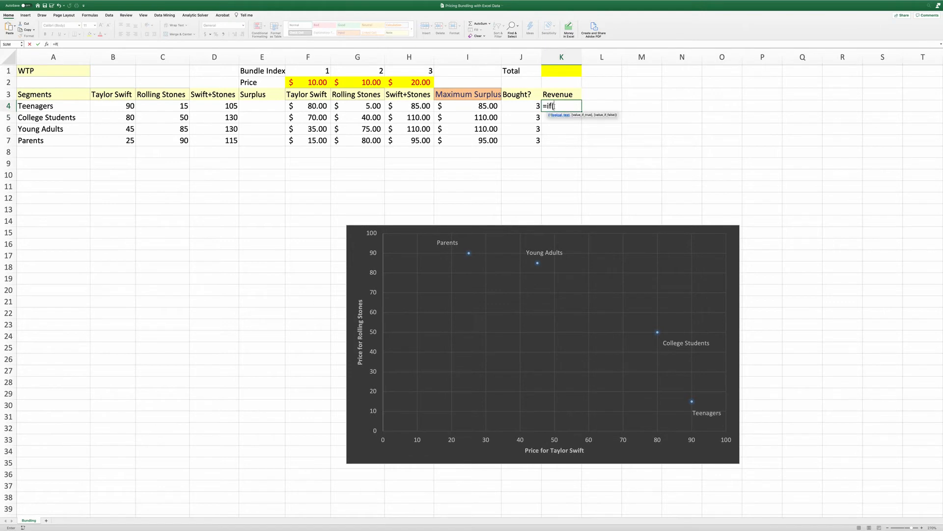
{"action": "left_click", "coordinate": [520, 106]}
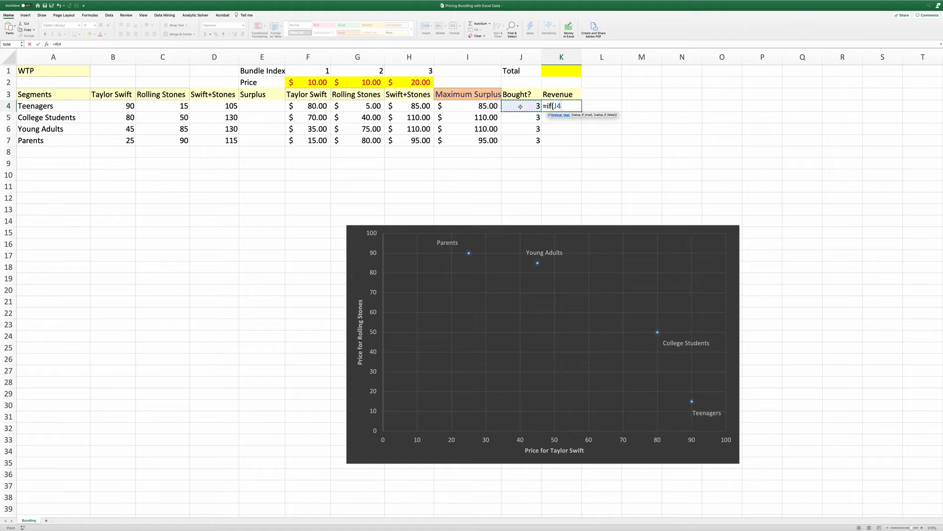
{"action": "type", "text": "=0,"}
{"action": "type", "text": "0,hlookup"}
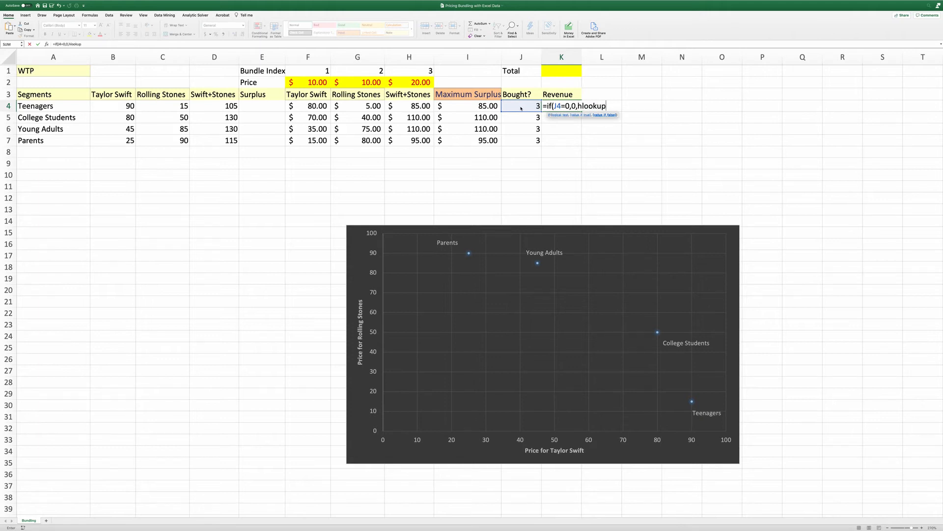
{"action": "type", "text": "("}
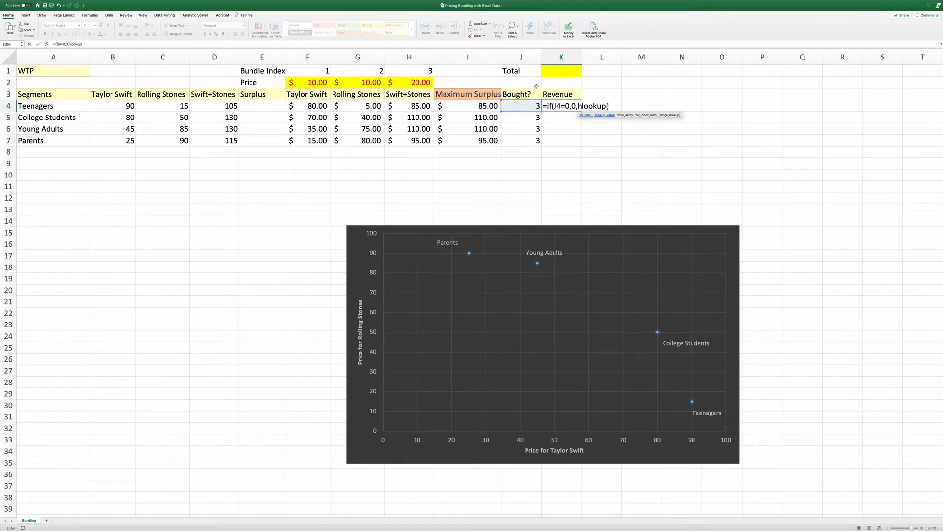
{"action": "left_click", "coordinate": [523, 105]}
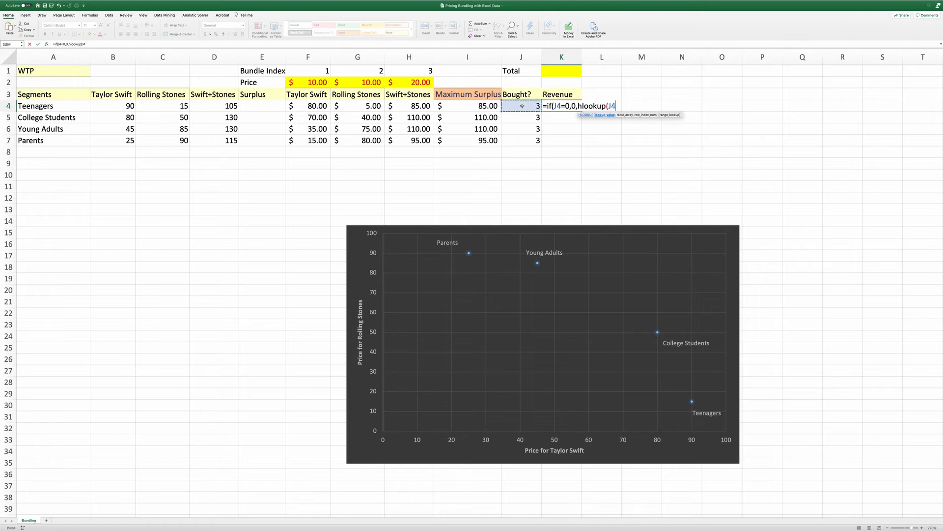
{"action": "type", "text": ","}
{"action": "left_click", "coordinate": [312, 69]}
{"action": "left_click_drag", "start_coordinate": [313, 68], "coordinate": [403, 82]}
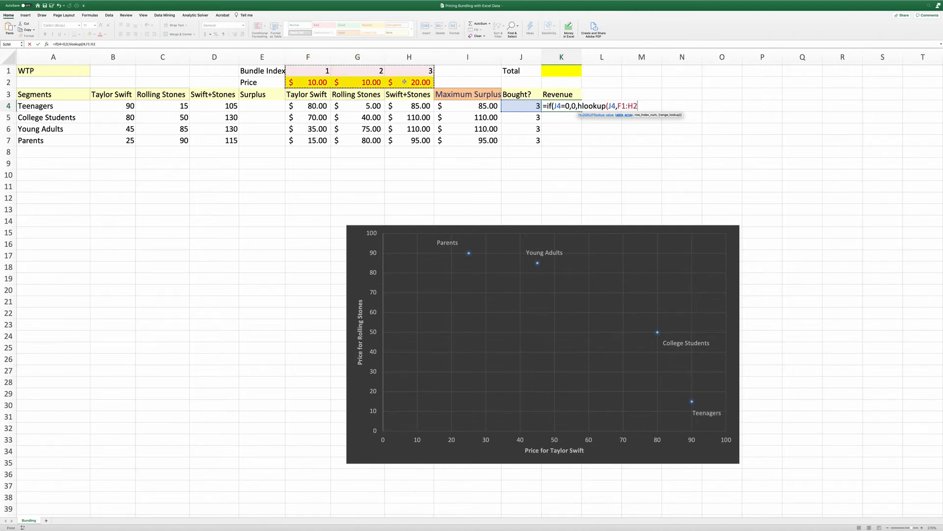
{"action": "key", "text": "F4"}
{"action": "type", "text": ","}
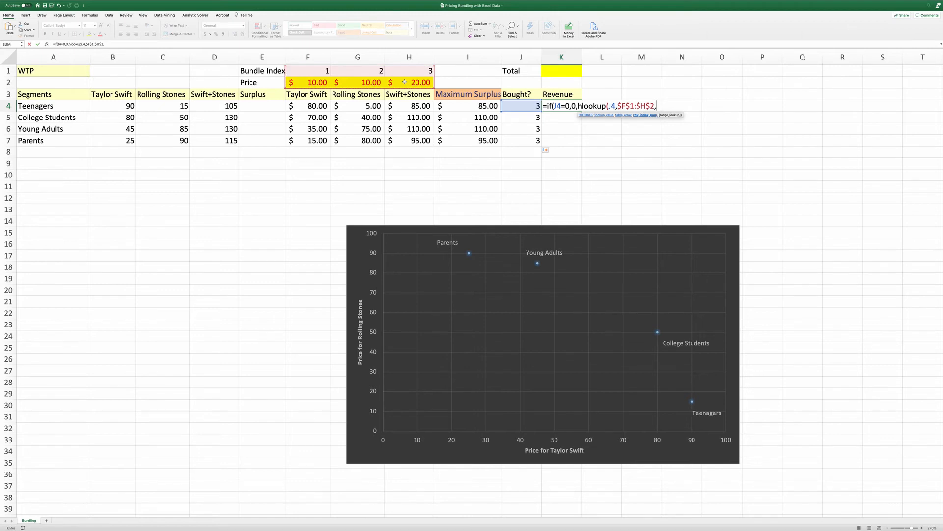
{"action": "type", "text": "2)"}
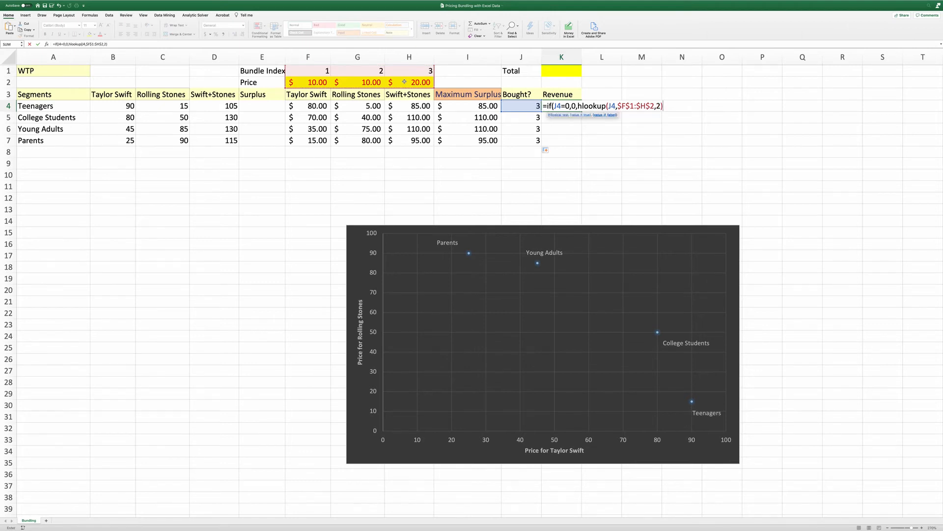
{"action": "type", "text": ")"}
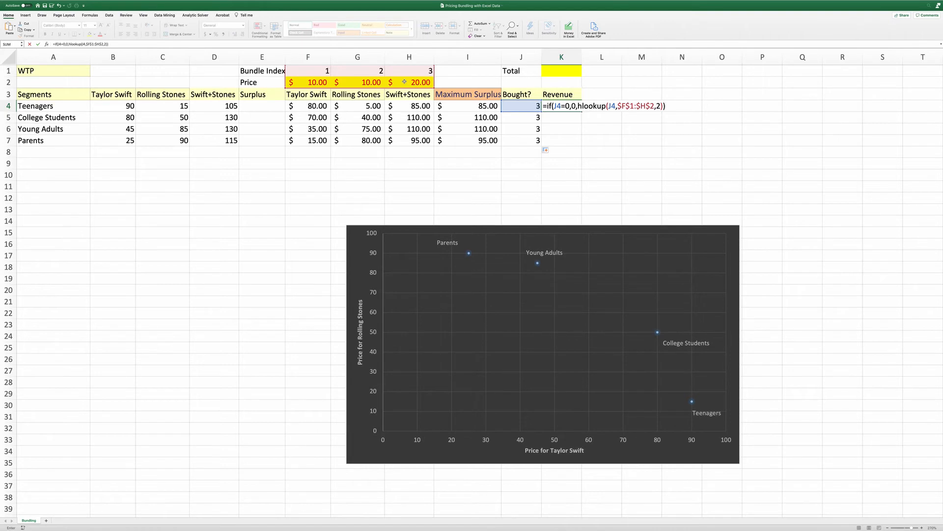
{"action": "key", "text": "Return"}
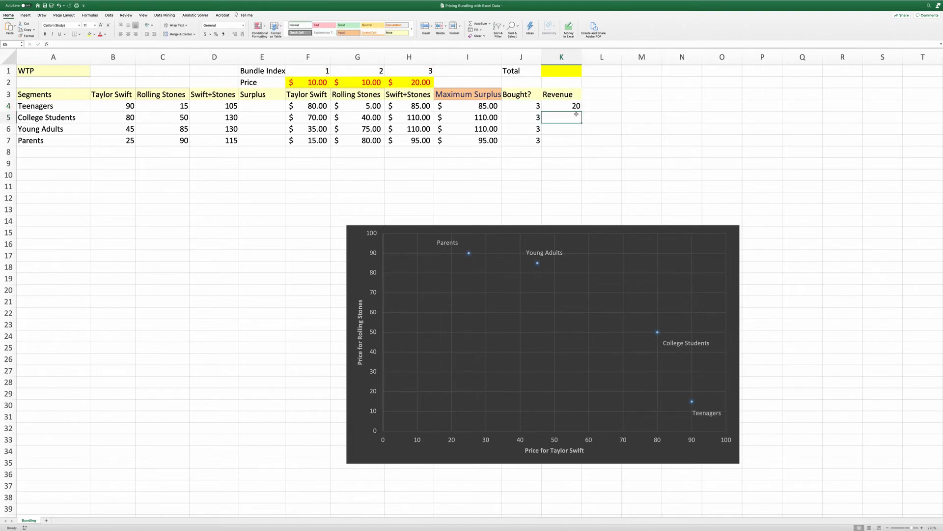
{"action": "left_click", "coordinate": [574, 106]}
{"action": "left_click_drag", "start_coordinate": [582, 112], "coordinate": [581, 146]}
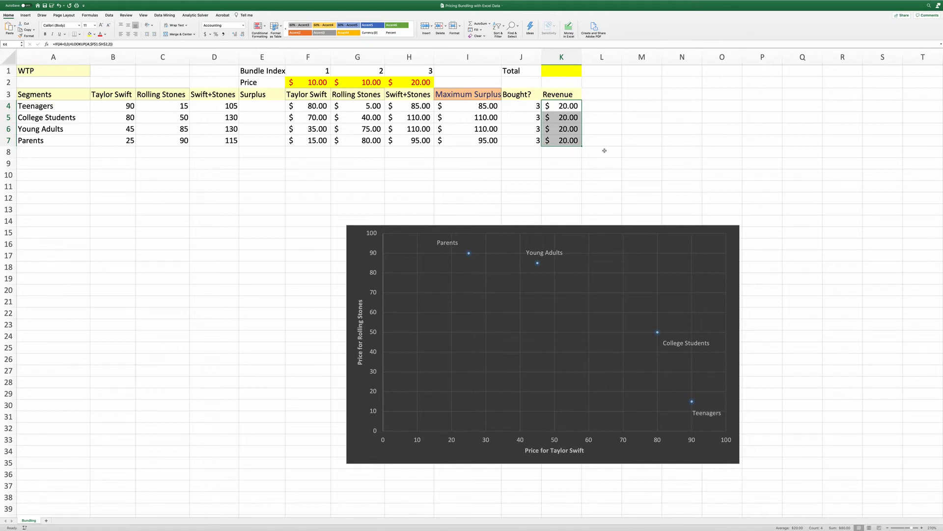
Calculate the total revenue in K1 with =SUM(K4:K7).
{"action": "left_click", "coordinate": [557, 67]}
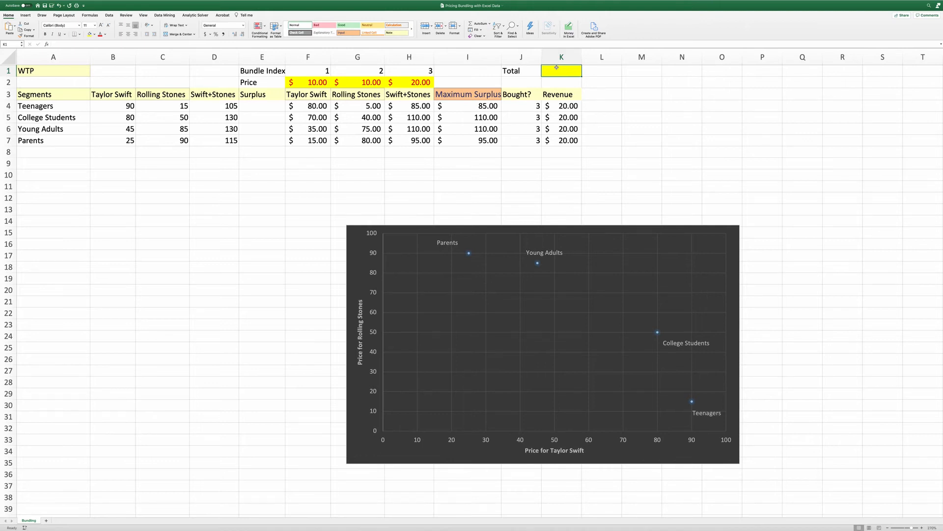
{"action": "type", "text": "=sum("}
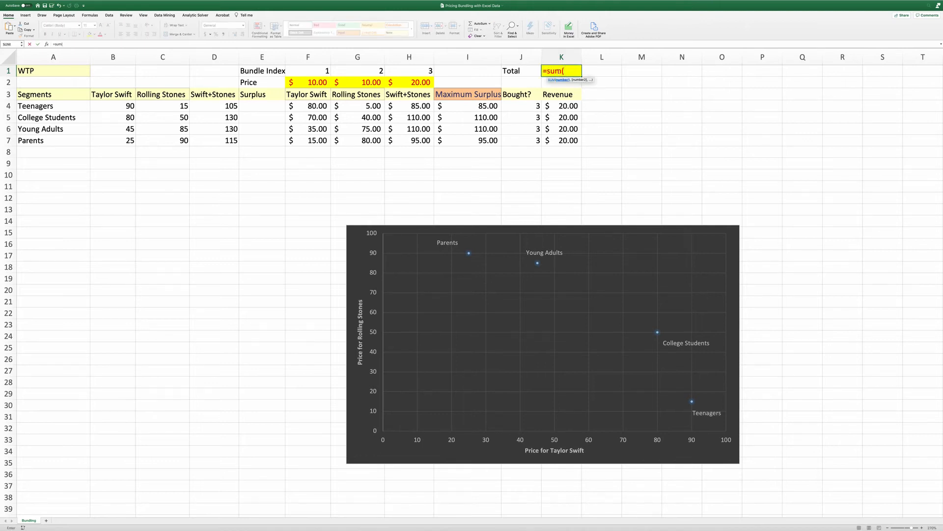
{"action": "left_click_drag", "start_coordinate": [568, 104], "coordinate": [572, 140]}
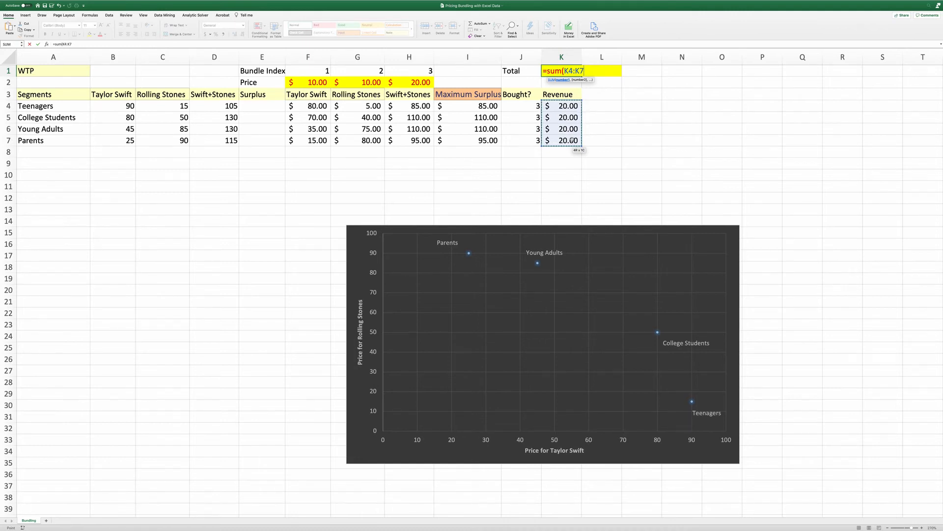
{"action": "key", "text": "Return"}
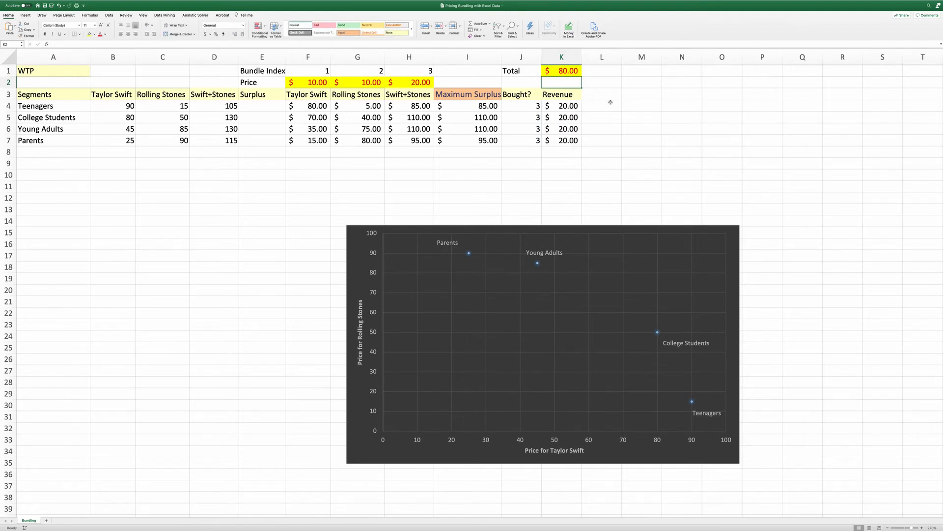
Enter the note "wait a minute..." in M2 and "bundle price > individual component price" in O2.
{"action": "left_click", "coordinate": [639, 84]}
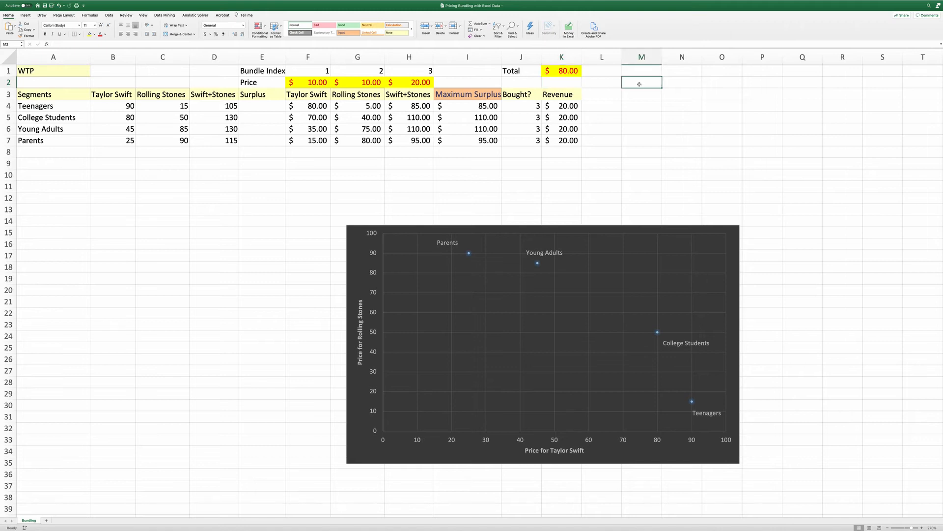
{"action": "type", "text": "wait a"}
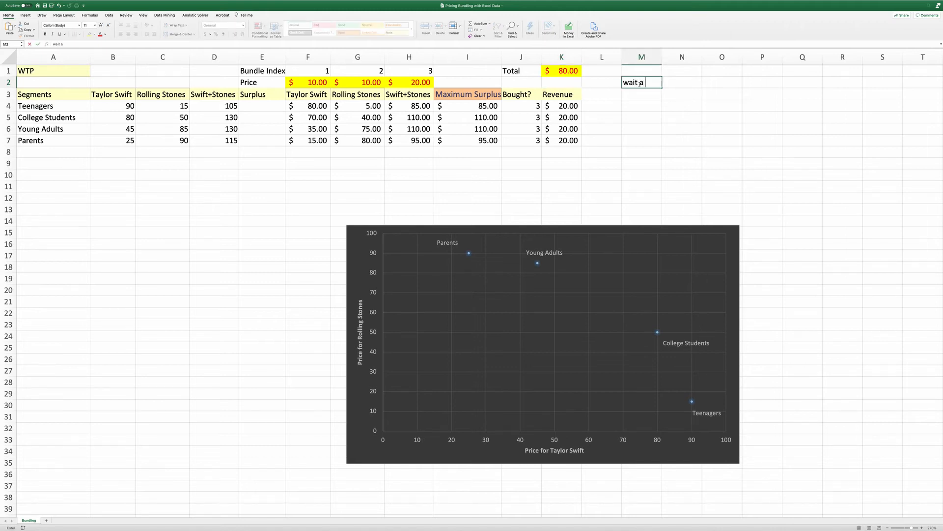
{"action": "type", "text": " minute...."}
{"action": "key", "text": "Return"}
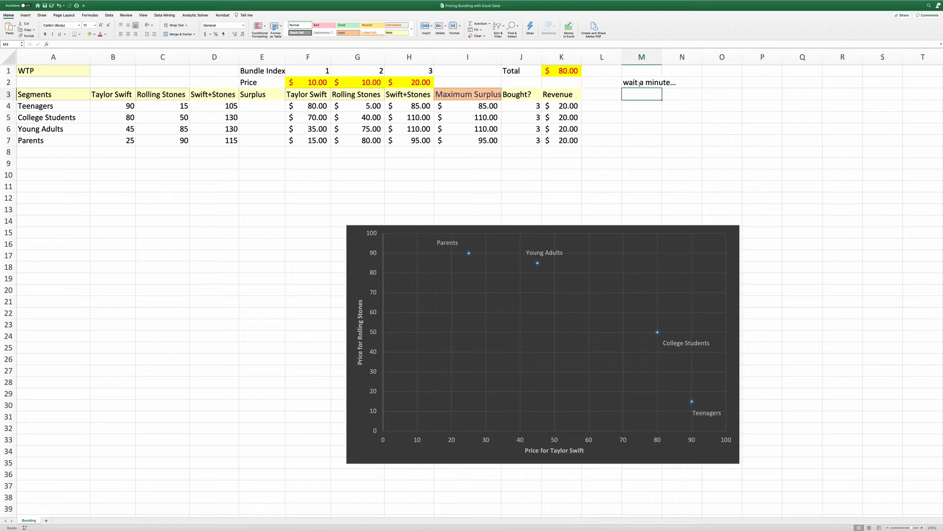
{"action": "left_click", "coordinate": [715, 80]}
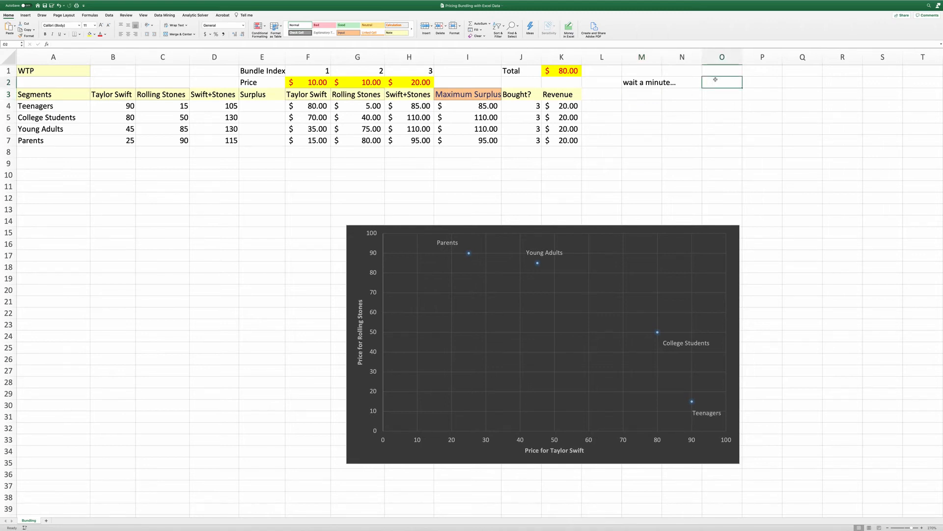
{"action": "type", "text": "bundle price >"}
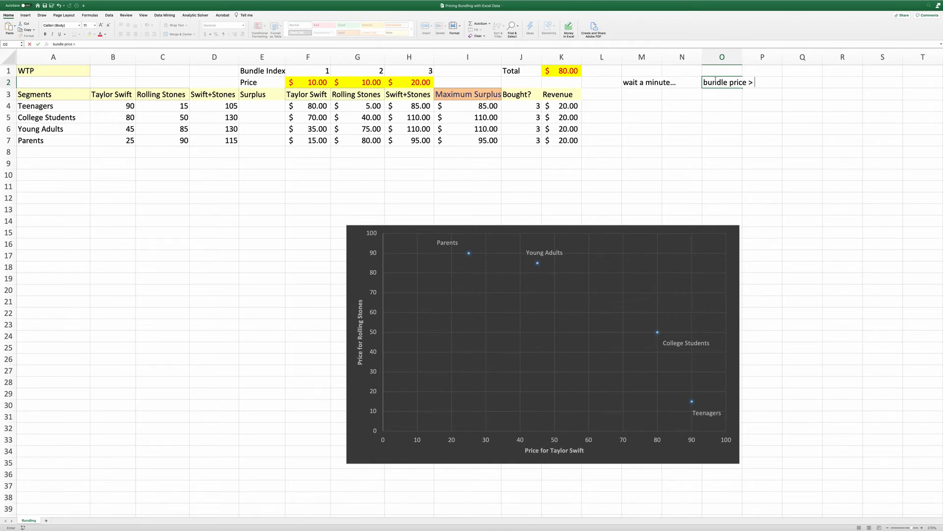
{"action": "type", "text": " individual component price"}
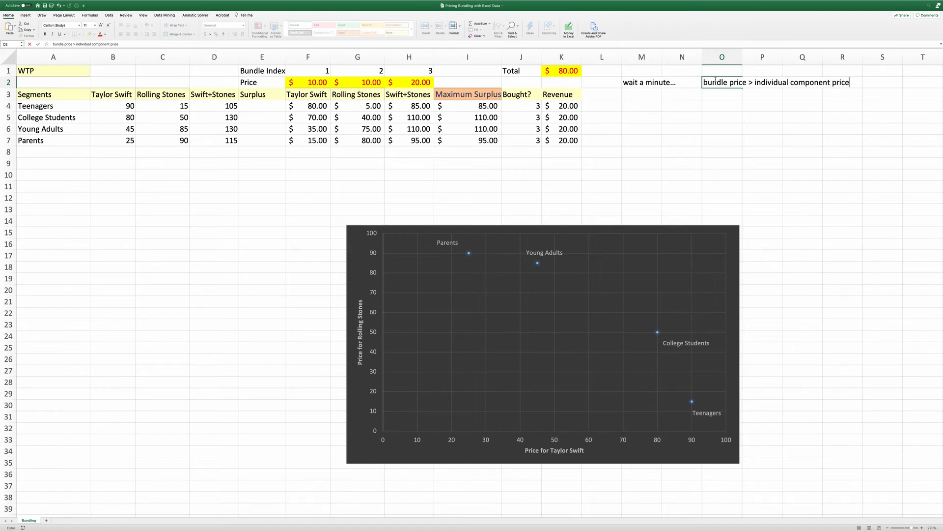
{"action": "key", "text": "Return"}
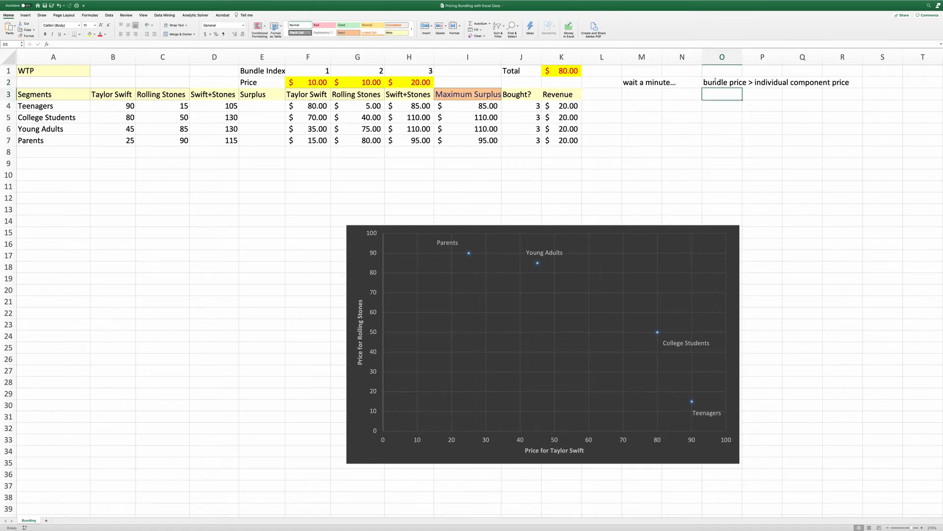
Enter the headers "Comparison", "Difference" and "Penalty" in M3:O3 and widen column M to fit its header.
{"action": "left_click", "coordinate": [649, 97]}
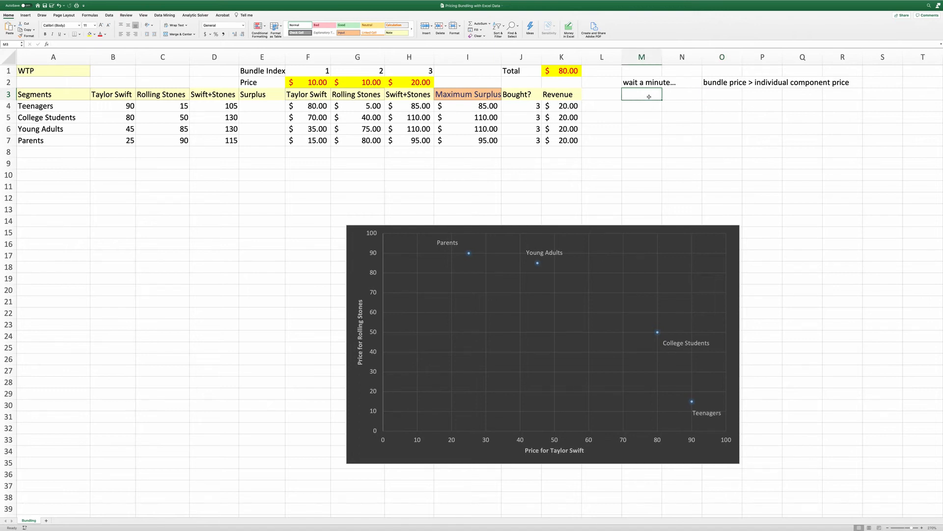
{"action": "type", "text": "Compa"}
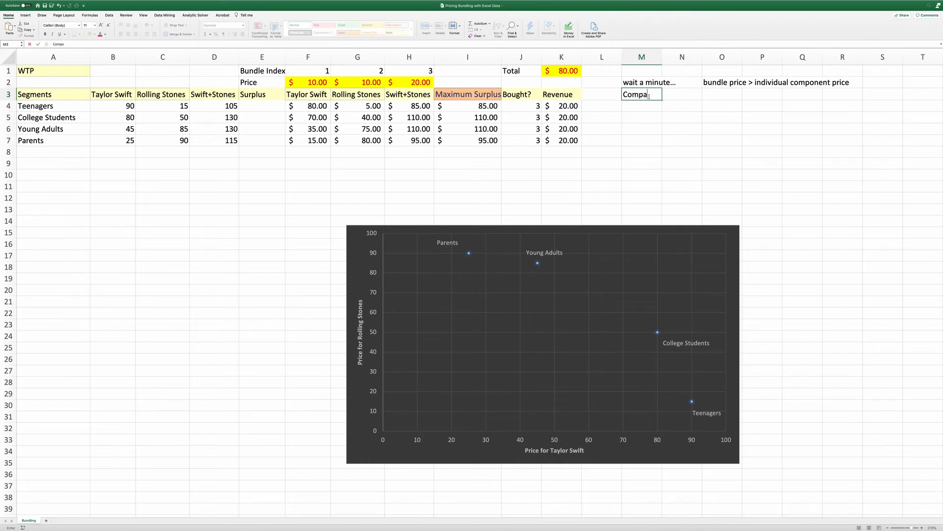
{"action": "type", "text": "rison"}
{"action": "key", "text": "Tab"}
{"action": "type", "text": "Difference"}
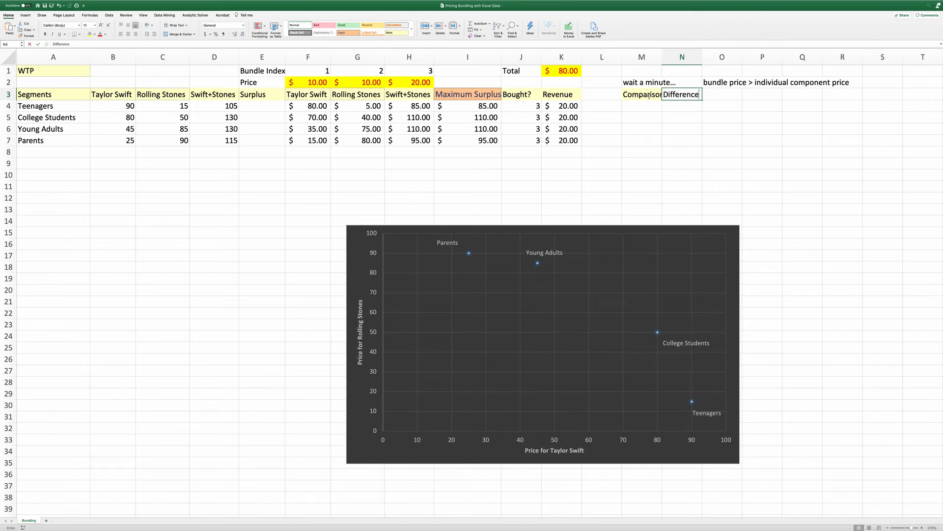
{"action": "key", "text": "Tab"}
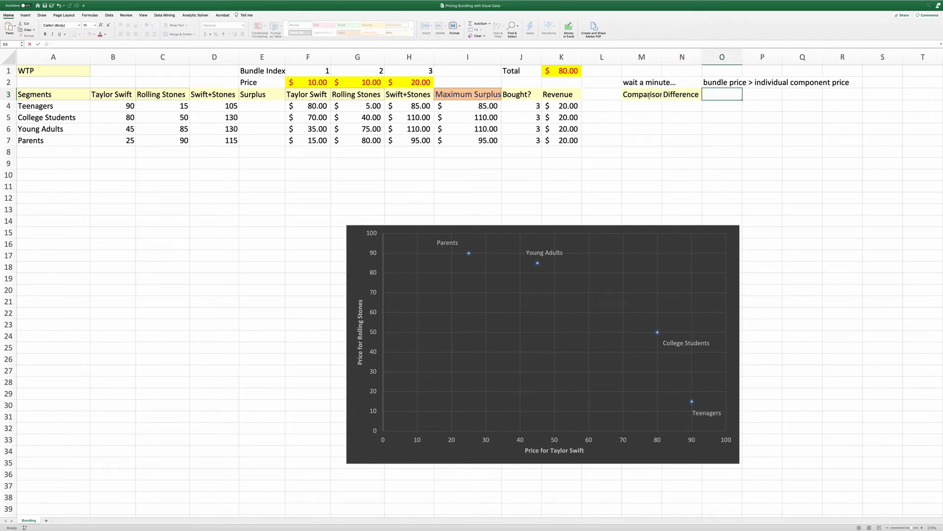
{"action": "type", "text": "Penalty"}
{"action": "key", "text": "Return"}
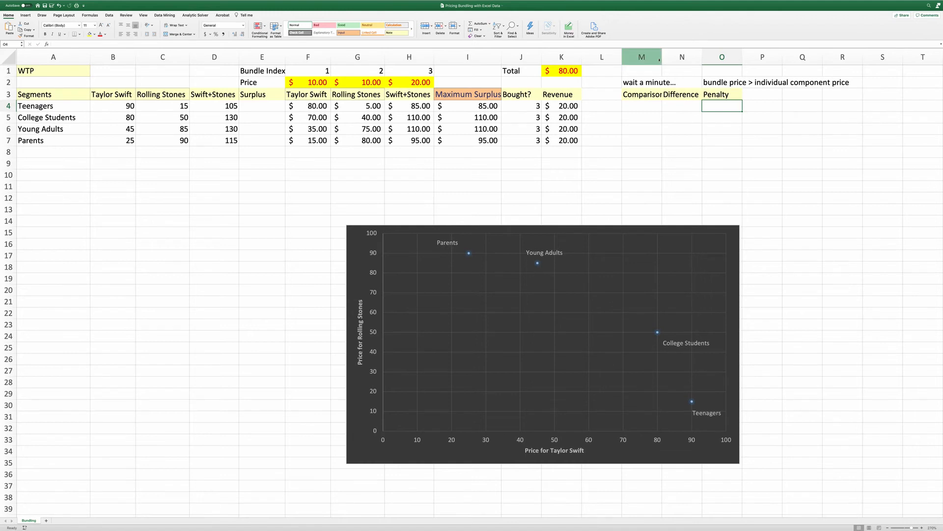
{"action": "left_click_drag", "start_coordinate": [662, 57], "coordinate": [667, 56]}
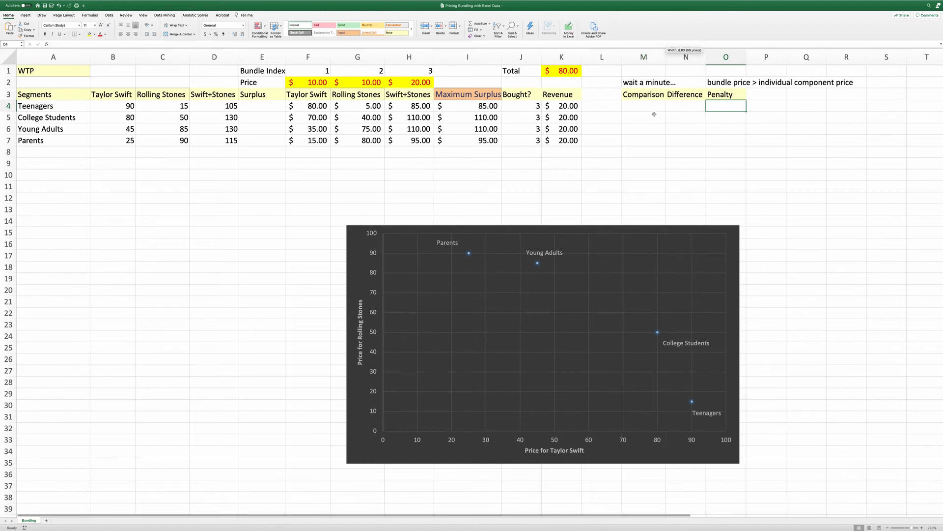
Enter the comparison labels "TS-(TS+RS)", "RS-(TS+RS)" and "Total" in M4 to M6.
{"action": "left_click", "coordinate": [646, 105]}
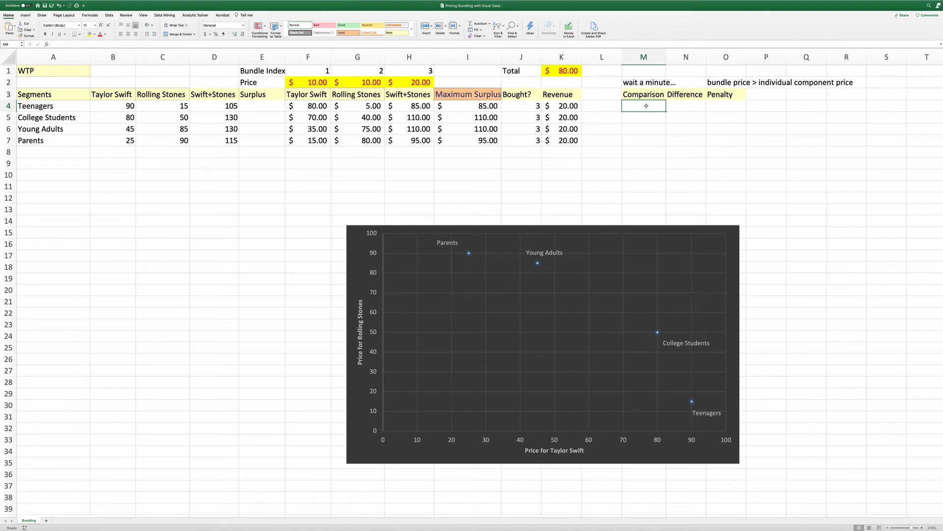
{"action": "type", "text": "TS-("}
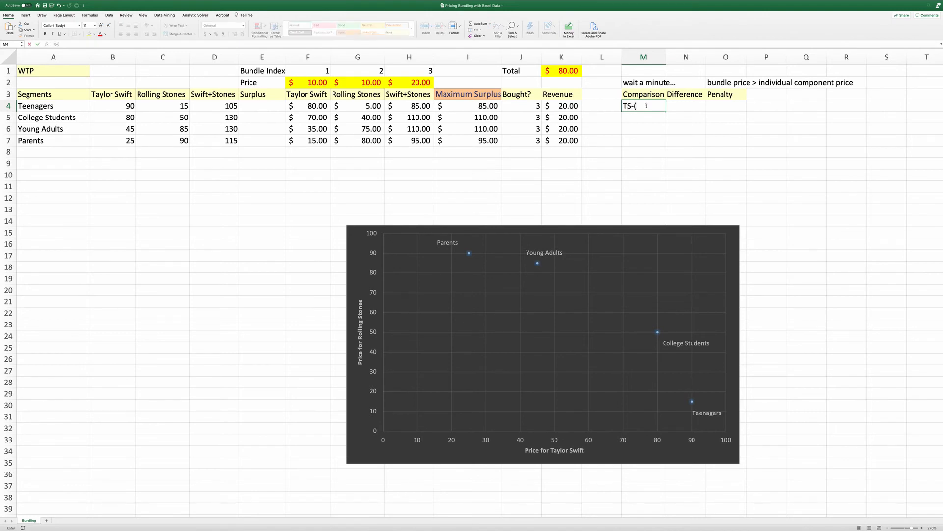
{"action": "type", "text": "TS+RS)"}
{"action": "key", "text": "Return"}
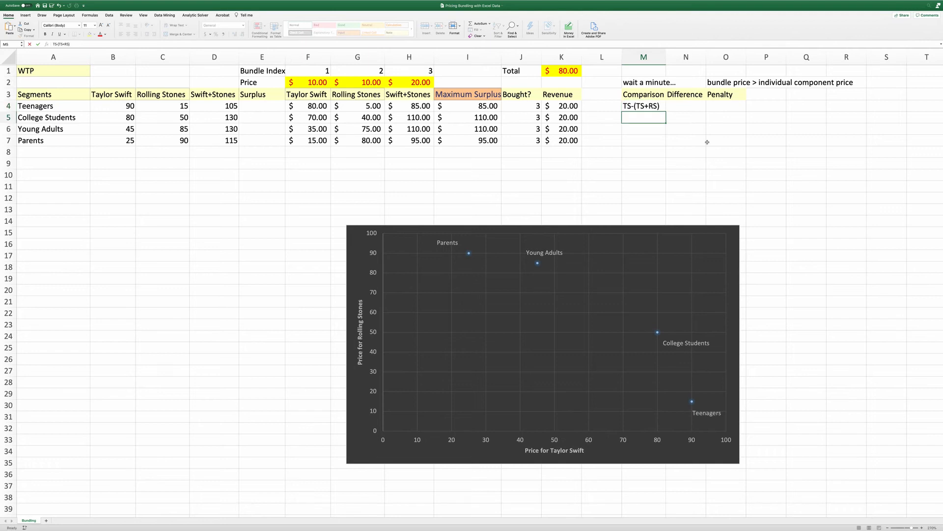
{"action": "type", "text": "RS-(TS+RS)"}
{"action": "key", "text": "Return"}
{"action": "type", "text": "Total"}
{"action": "key", "text": "Return"}
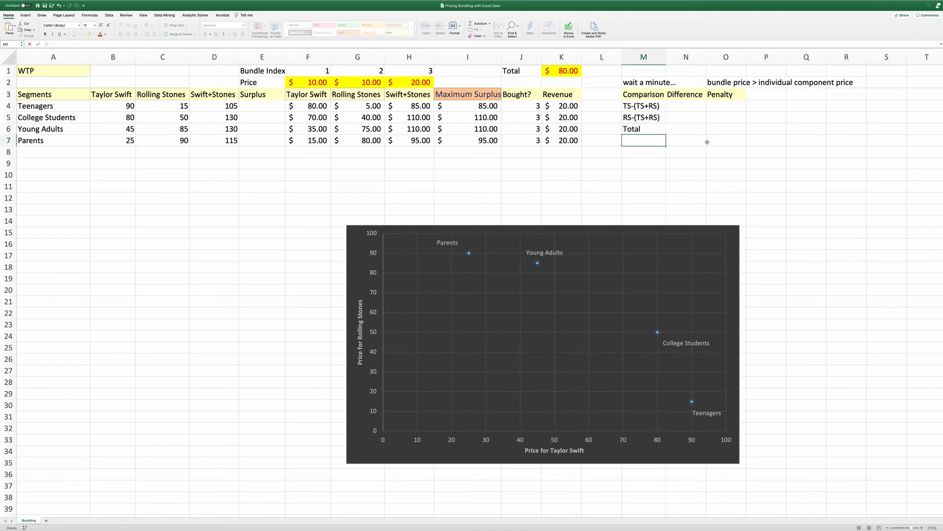
Calculate the price differences with =F2-H2 in N4 and =G2-H2 in N5.
{"action": "left_click", "coordinate": [697, 107]}
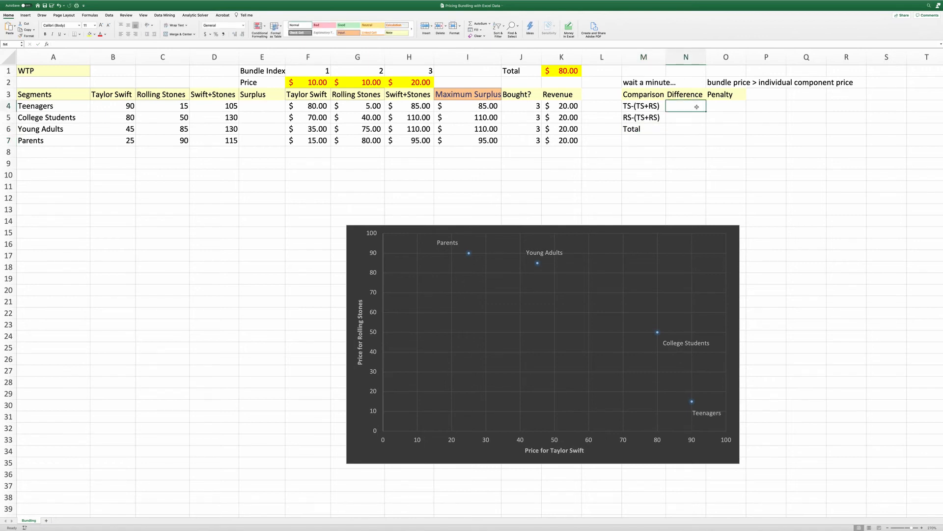
{"action": "type", "text": "="}
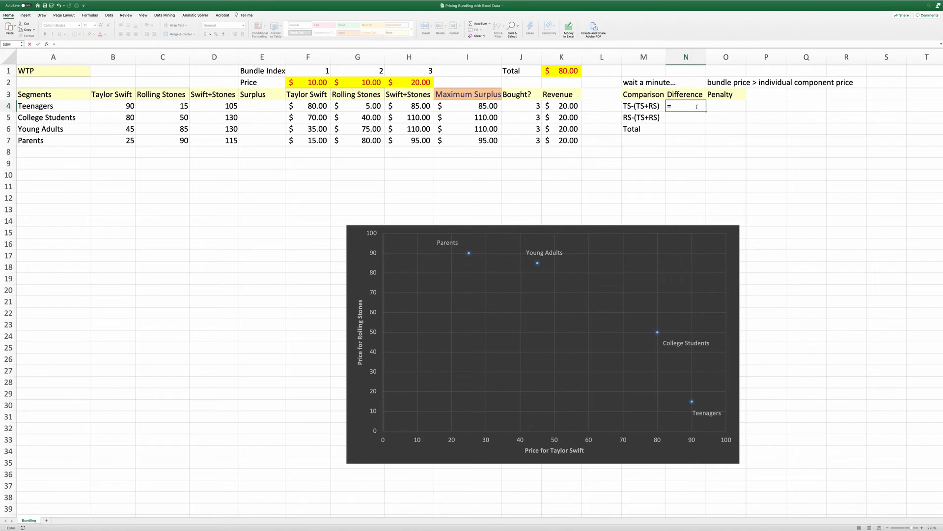
{"action": "left_click", "coordinate": [309, 84]}
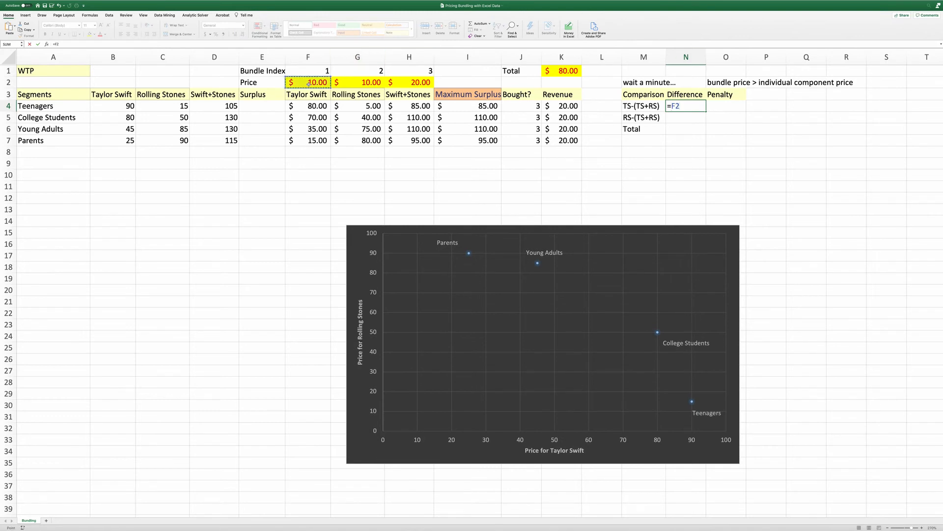
{"action": "type", "text": "-"}
{"action": "left_click", "coordinate": [396, 83]}
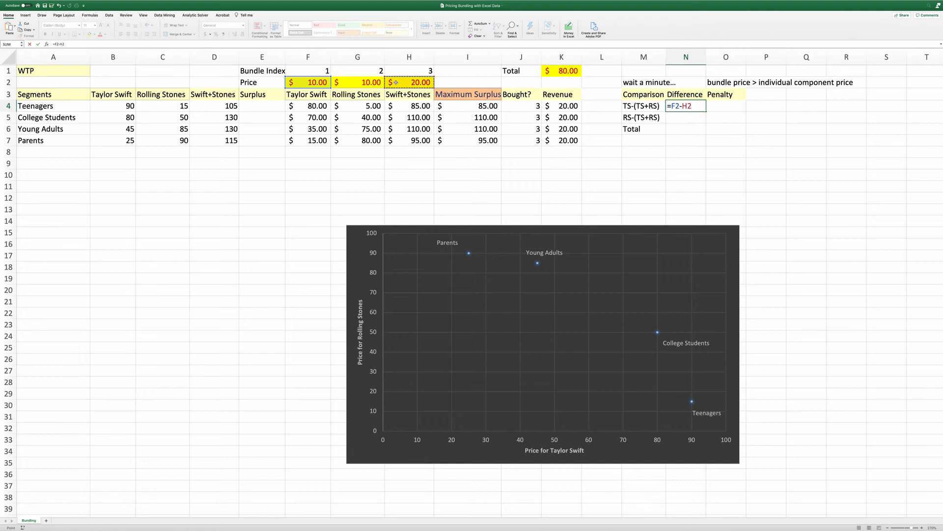
{"action": "key", "text": "Return"}
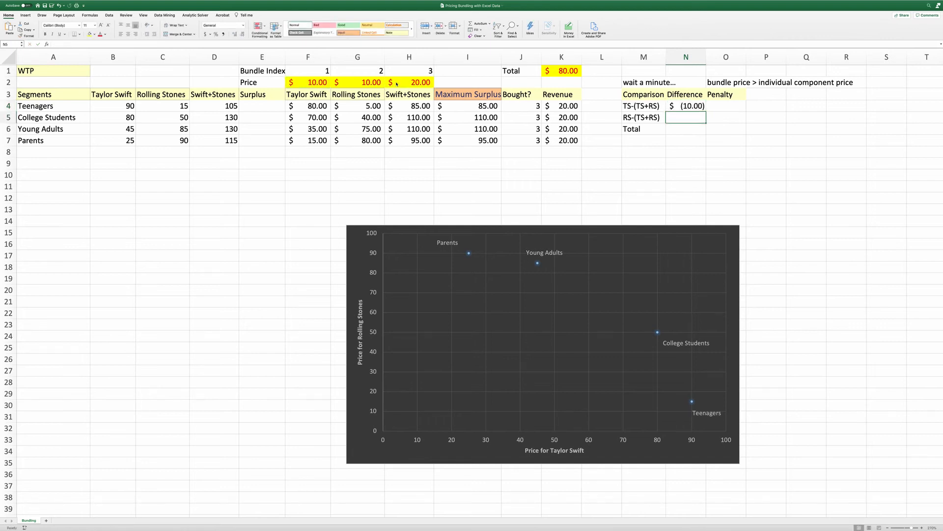
{"action": "type", "text": "="}
{"action": "left_click", "coordinate": [358, 83]}
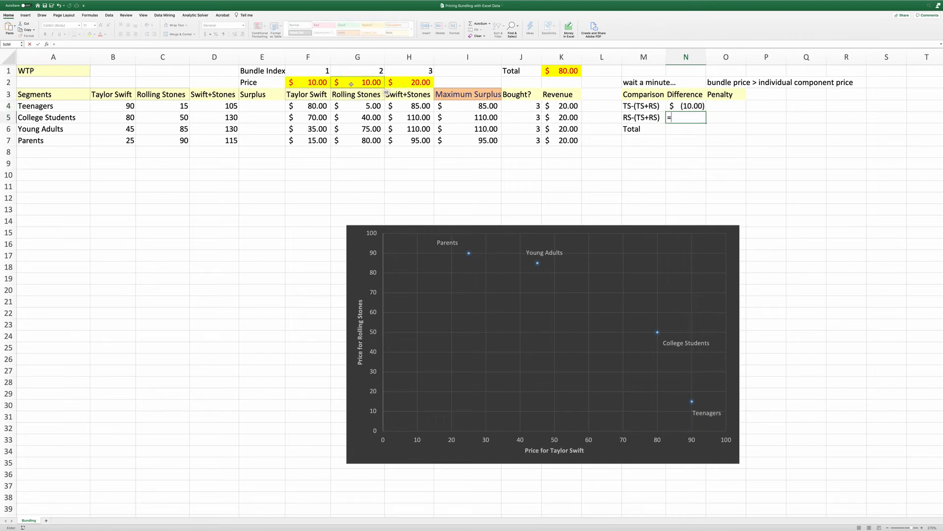
{"action": "type", "text": "-"}
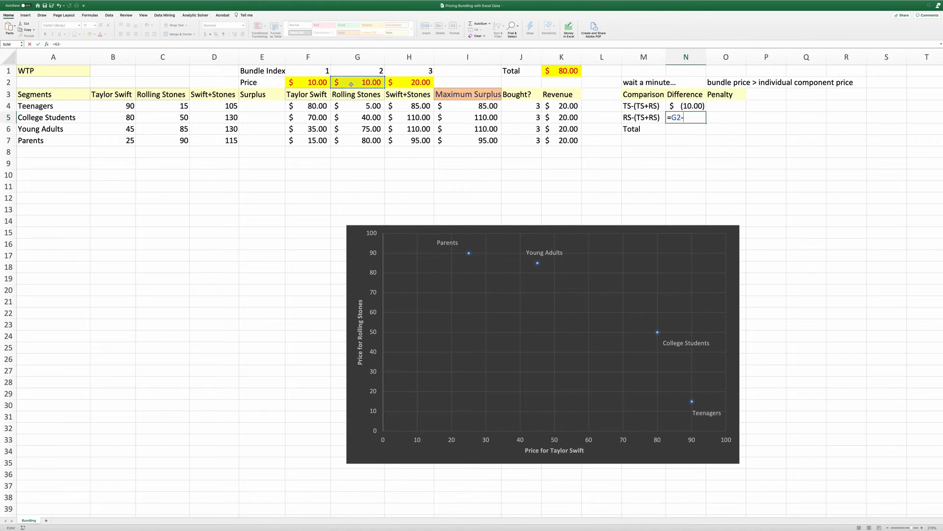
{"action": "left_click", "coordinate": [393, 83]}
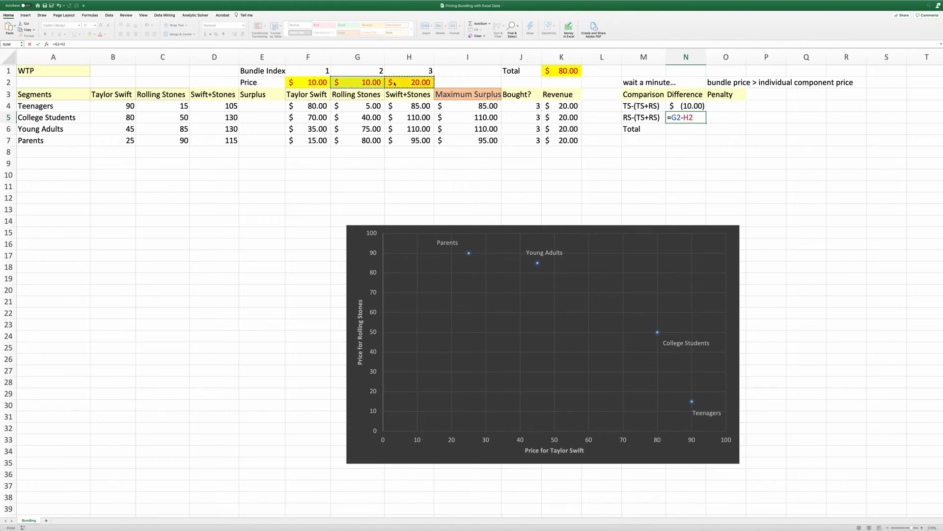
{"action": "key", "text": "Return"}
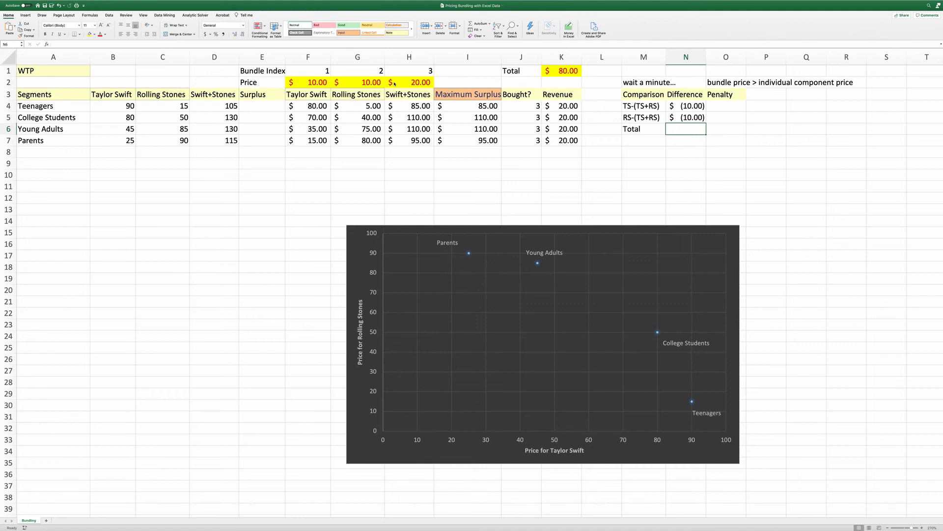
Enter the penalty formula =IF(N4>0,N4,0) in O4 and copy it down to O5.
{"action": "left_click", "coordinate": [727, 107]}
{"action": "type", "text": "=if("}
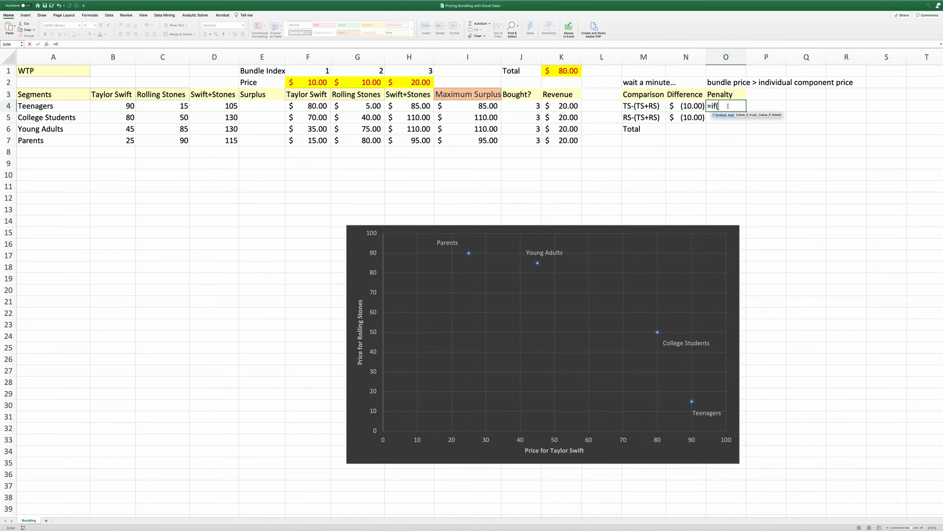
{"action": "left_click", "coordinate": [686, 106]}
{"action": "type", "text": ">0"}
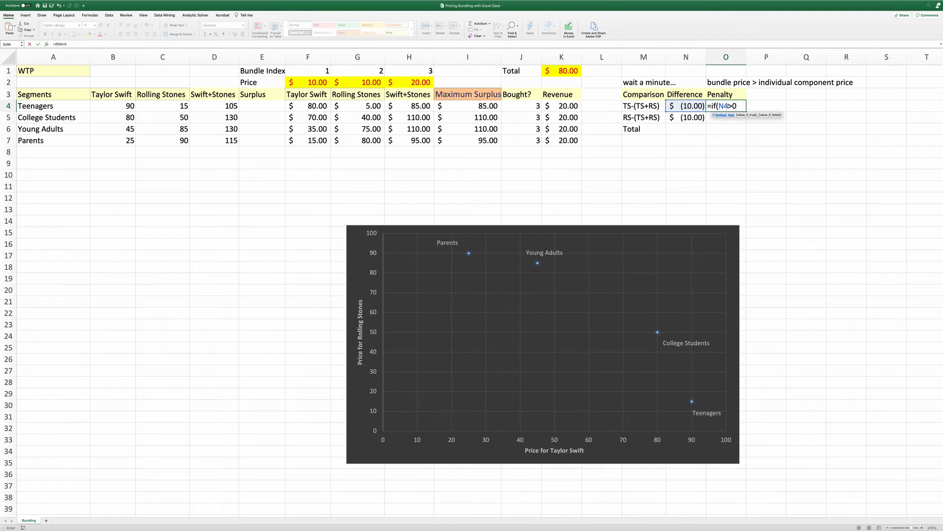
{"action": "type", "text": ","}
{"action": "key", "text": "Left"}
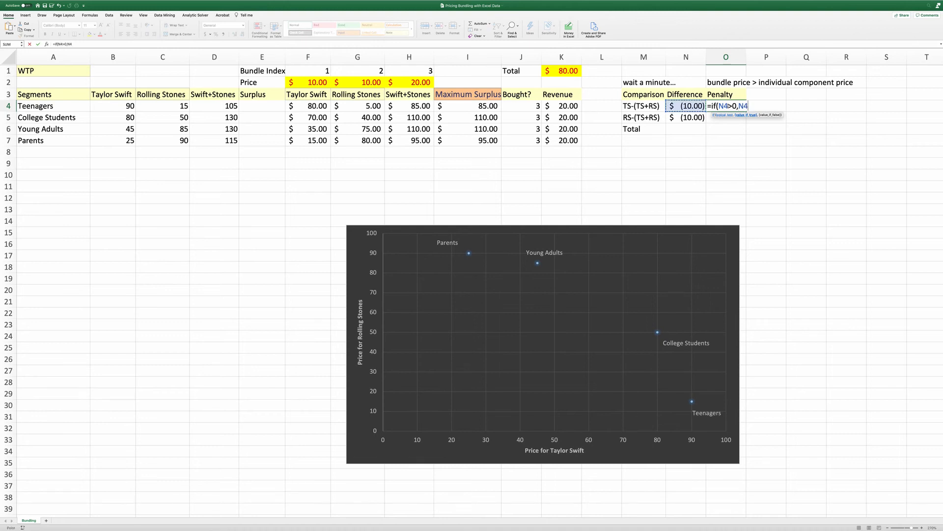
{"action": "type", "text": ",0)"}
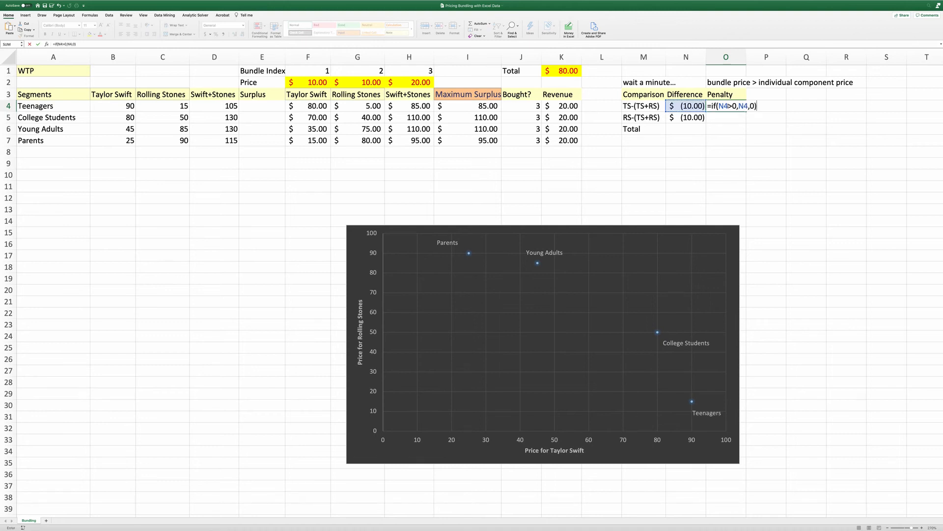
{"action": "key", "text": "Return"}
{"action": "left_click", "coordinate": [729, 108]}
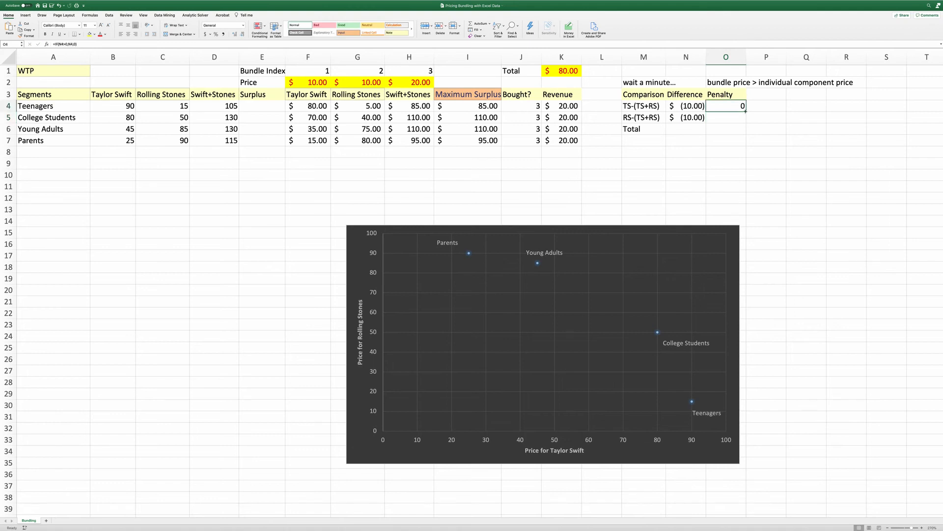
{"action": "left_click_drag", "start_coordinate": [704, 155], "coordinate": [727, 118]}
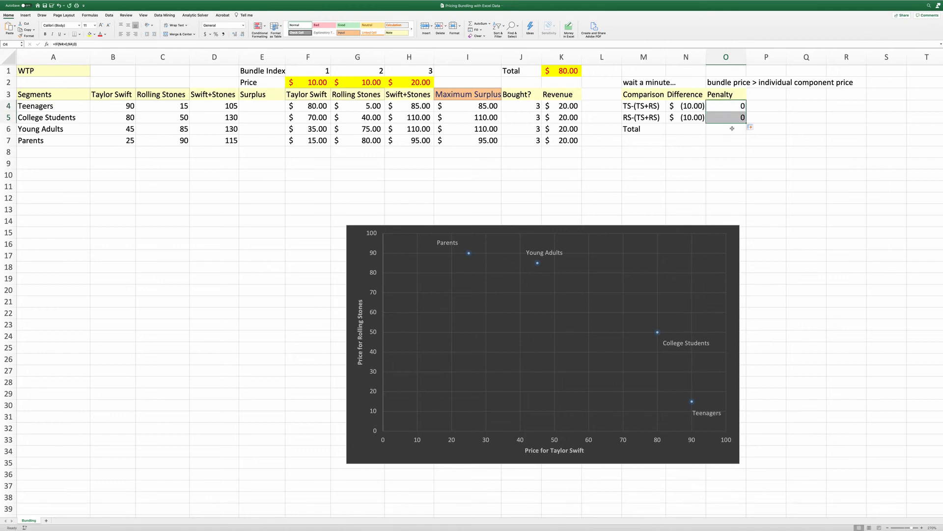
Calculate the total penalty in O6 with =SUM(O4:O5).
{"action": "left_click", "coordinate": [732, 129]}
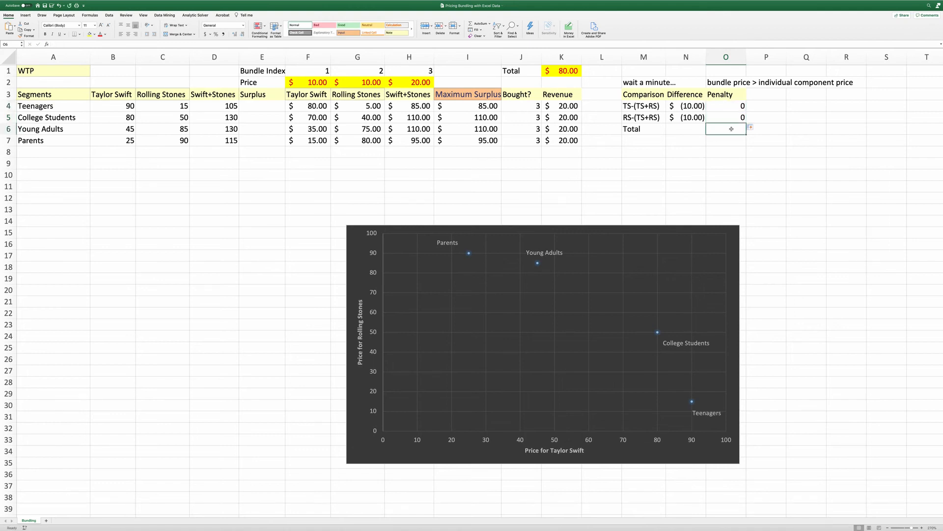
{"action": "type", "text": "=su"}
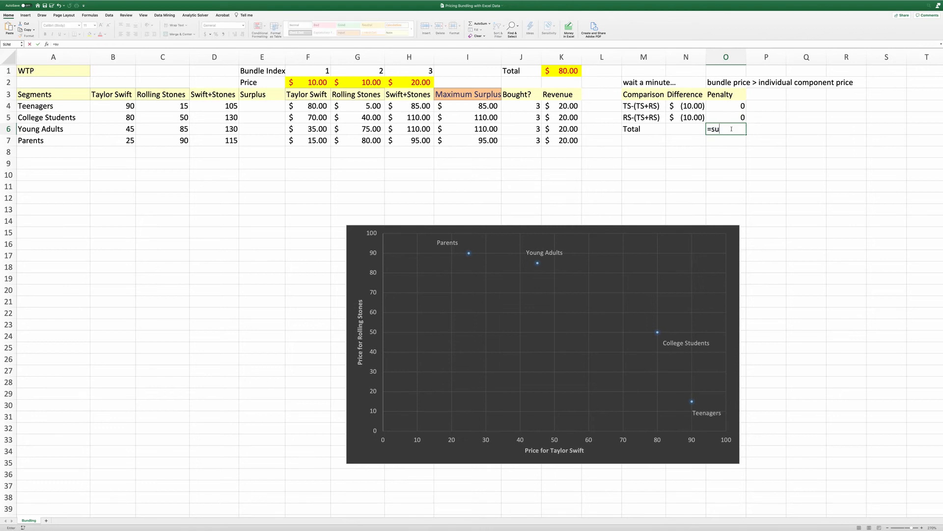
{"action": "type", "text": "m("}
{"action": "left_click_drag", "start_coordinate": [730, 106], "coordinate": [730, 115]}
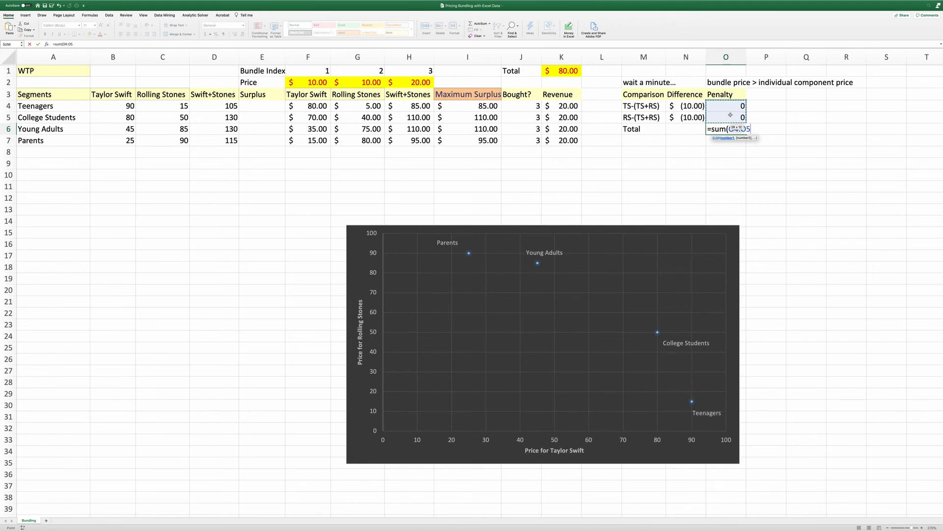
{"action": "type", "text": ")"}
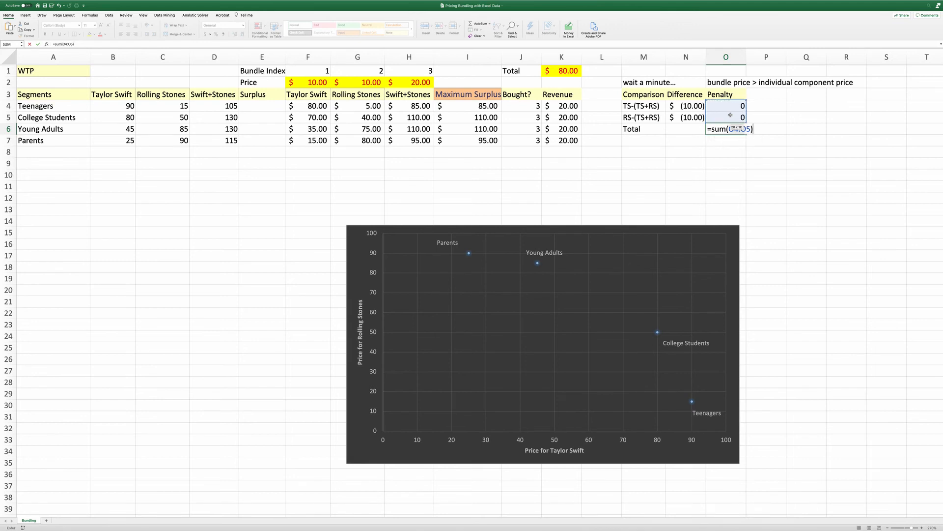
{"action": "key", "text": "Return"}
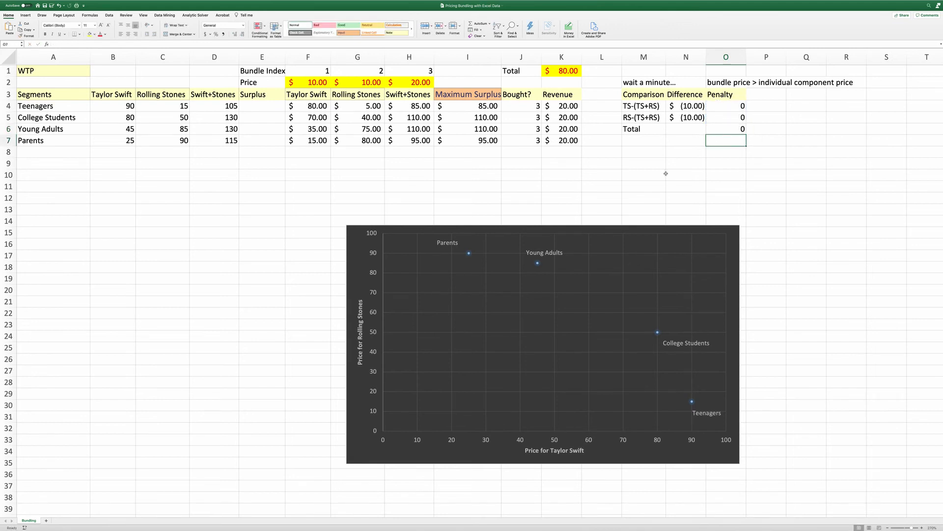
Extend the total revenue formula in K1 to =SUM(K4:K7)-500*O6 so it subtracts the weighted penalty.
{"action": "left_click", "coordinate": [575, 70]}
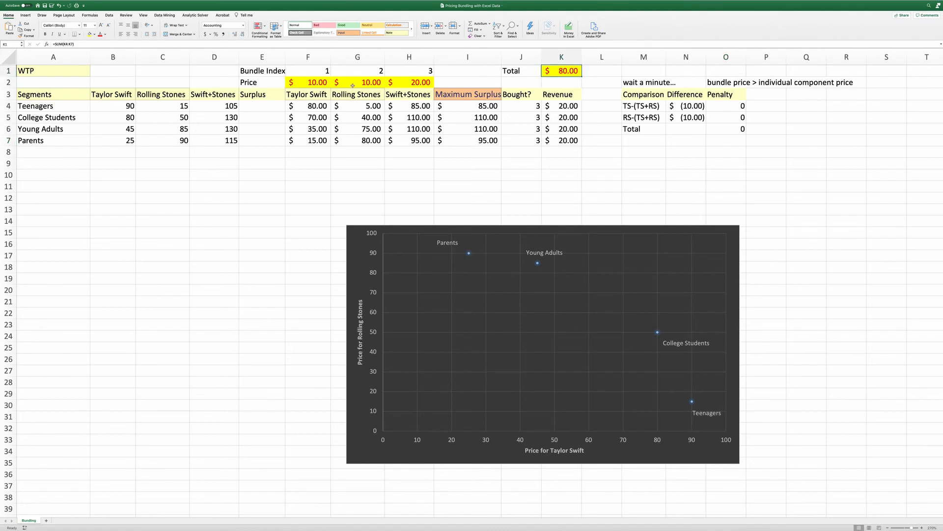
{"action": "left_click", "coordinate": [94, 44]}
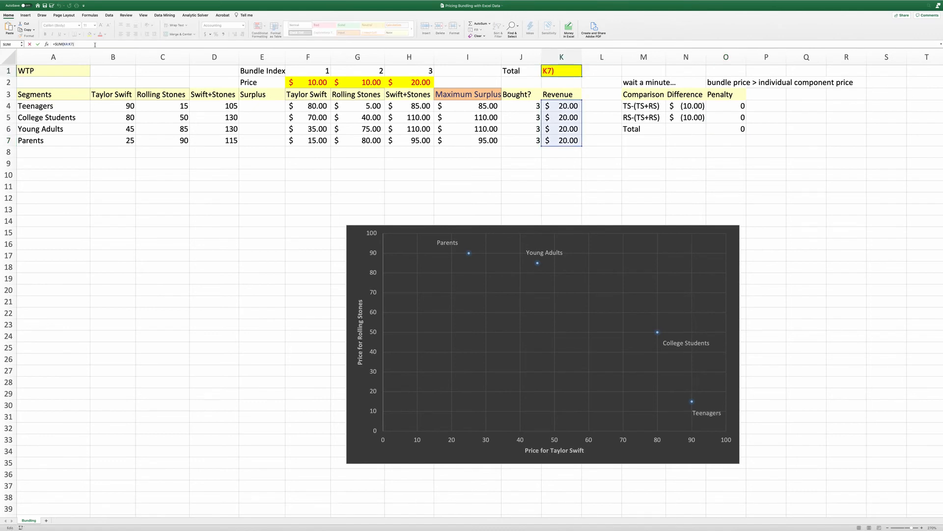
{"action": "type", "text": "-500*"}
{"action": "left_click", "coordinate": [727, 130]}
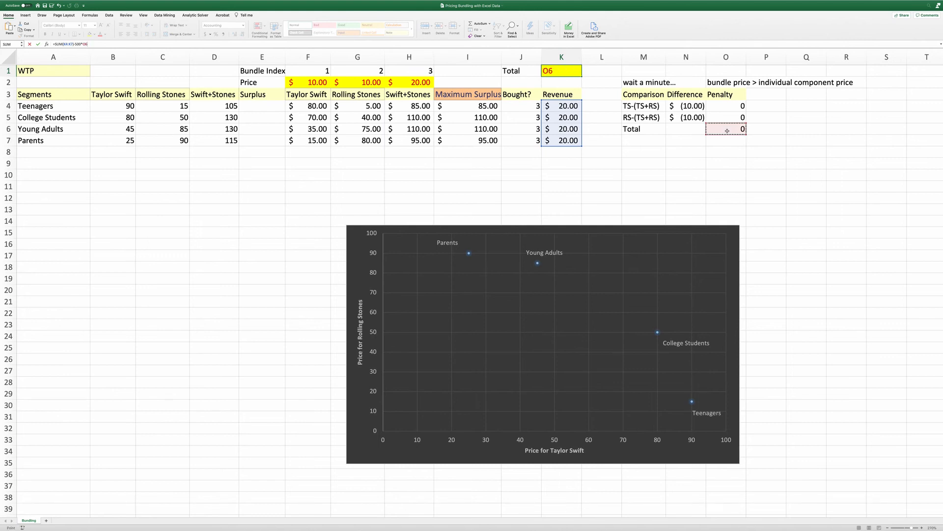
{"action": "key", "text": "Return"}
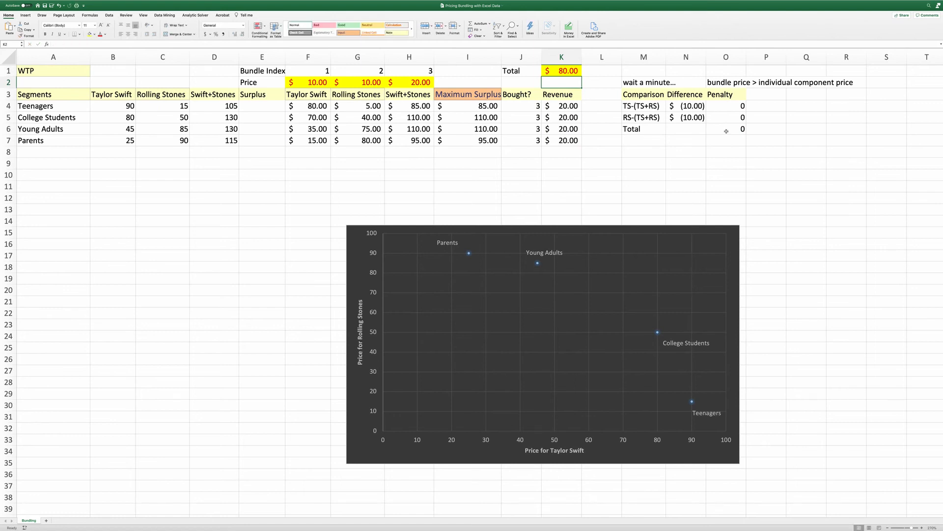
Set up Solver to maximize total revenue in K1 by changing the bundle prices in F2:H2.
{"action": "left_click", "coordinate": [110, 15]}
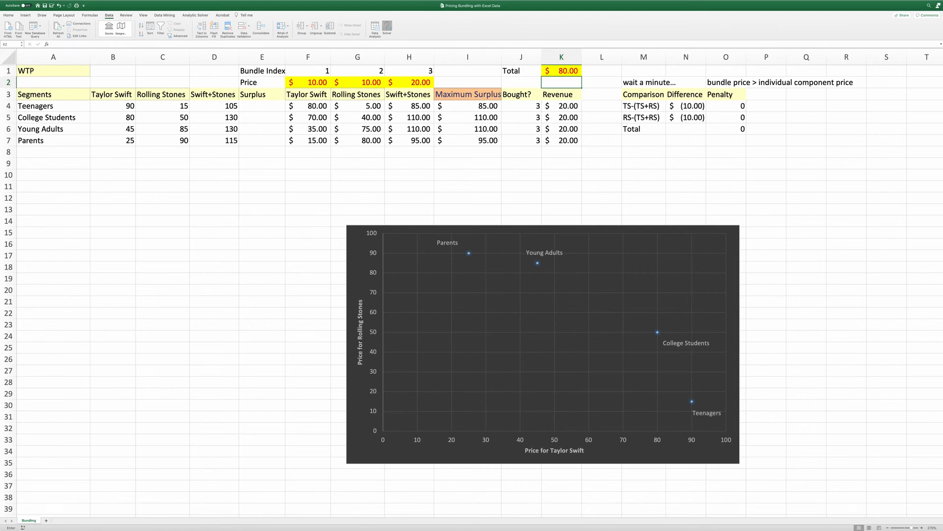
{"action": "left_click_drag", "start_coordinate": [146, 132], "coordinate": [273, 172]}
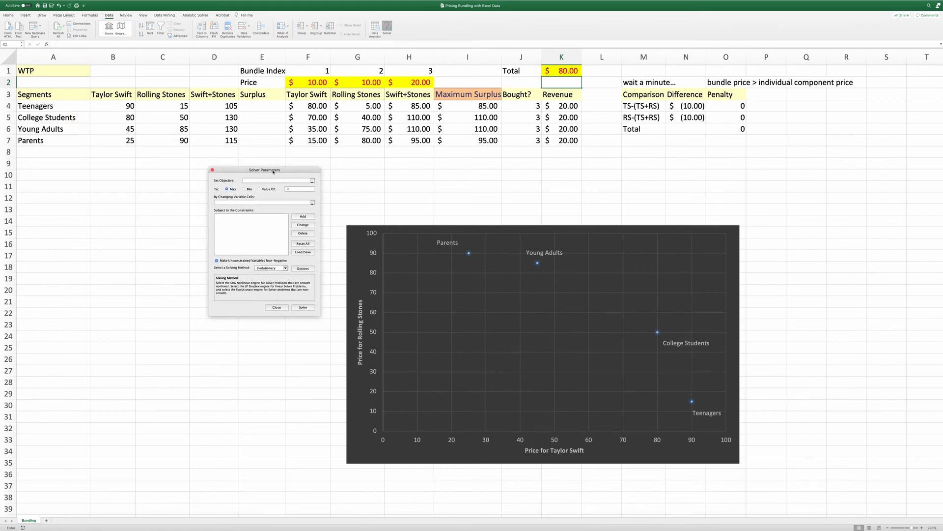
{"action": "left_click", "coordinate": [571, 70]}
{"action": "left_click", "coordinate": [260, 202]}
{"action": "left_click_drag", "start_coordinate": [314, 85], "coordinate": [404, 86]}
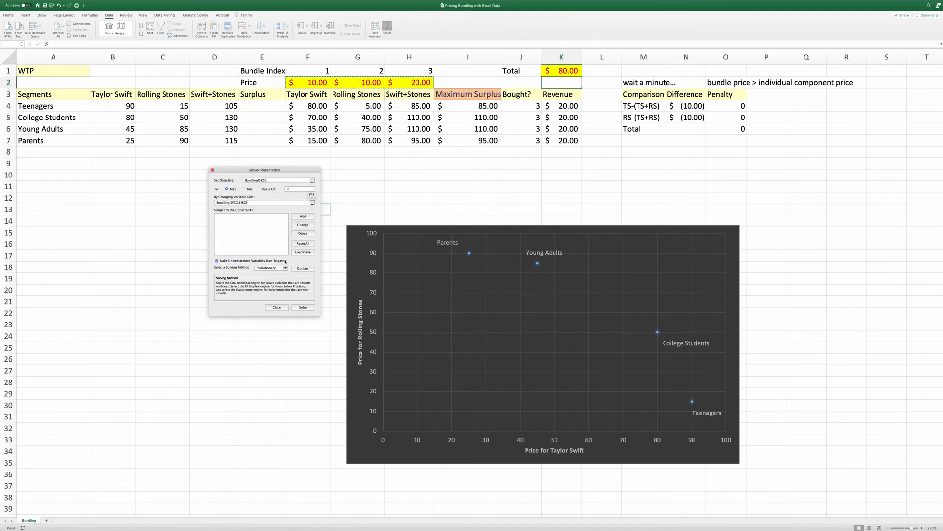
Add the Solver constraints F2 <= 90, G2 <= 90 and H2 <= 130.
{"action": "left_click", "coordinate": [301, 217]}
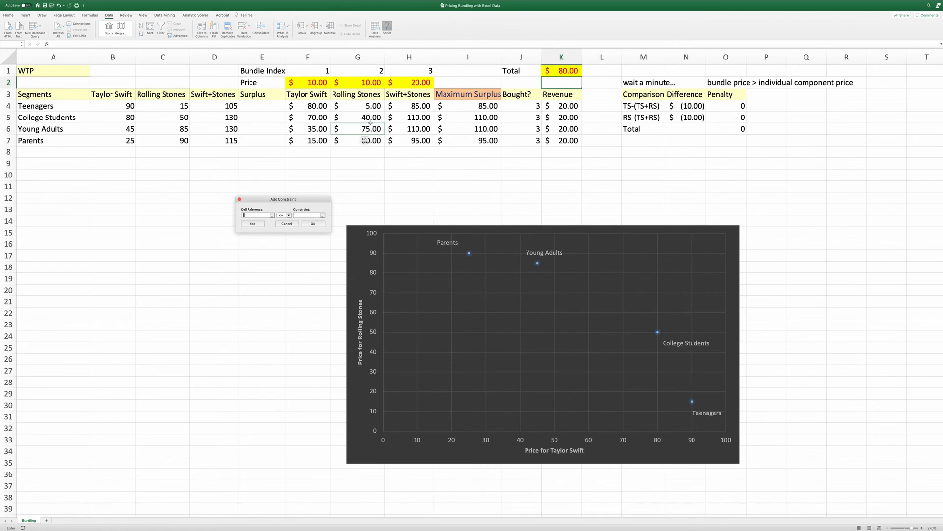
{"action": "left_click", "coordinate": [320, 82]}
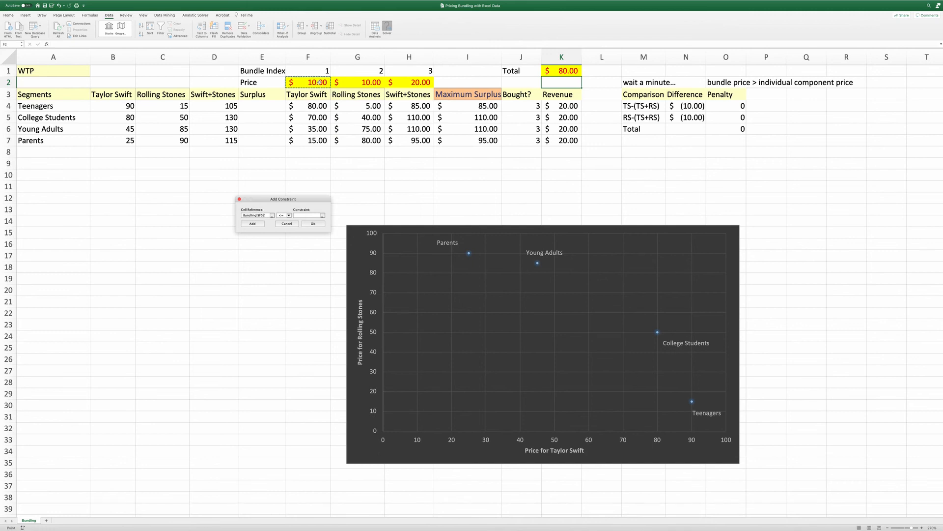
{"action": "left_click", "coordinate": [305, 217]}
{"action": "left_click", "coordinate": [255, 224]}
{"action": "left_click", "coordinate": [366, 83]}
{"action": "left_click", "coordinate": [309, 216]}
{"action": "left_click", "coordinate": [259, 224]}
{"action": "left_click", "coordinate": [419, 80]}
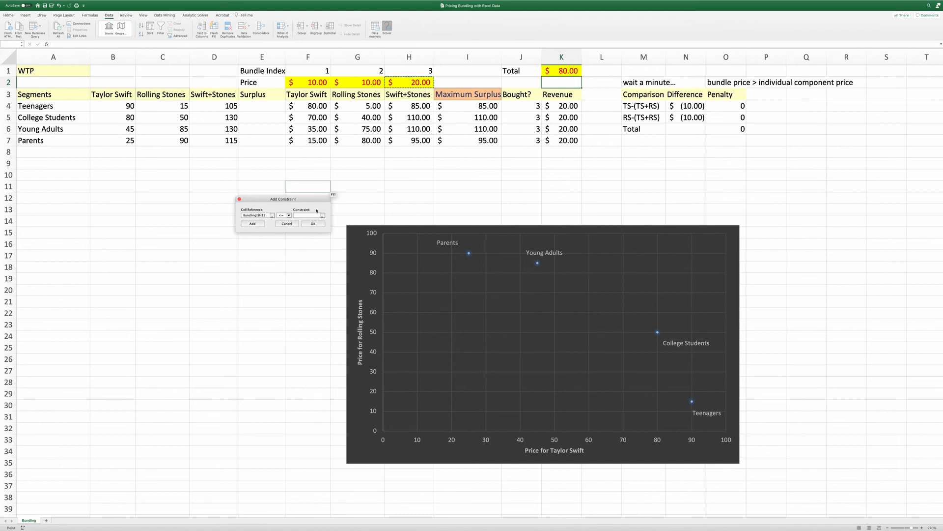
{"action": "left_click", "coordinate": [311, 214]}
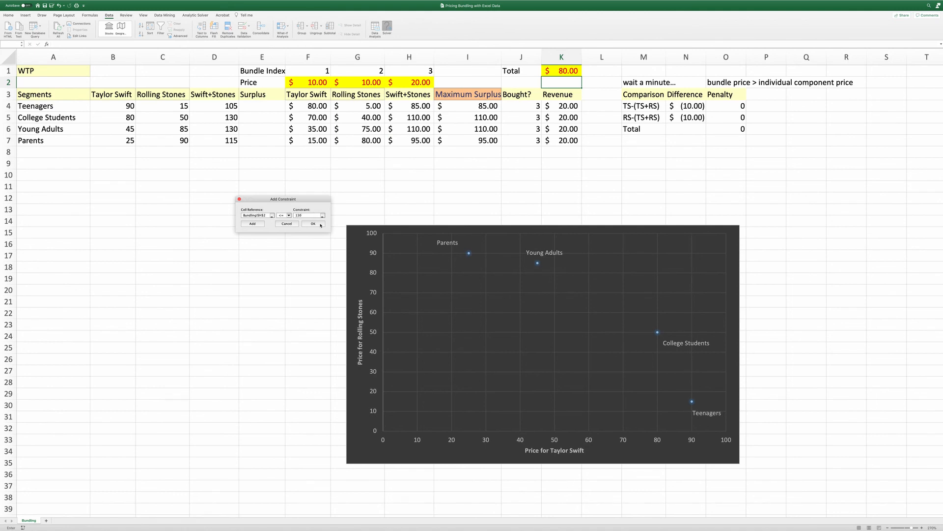
{"action": "left_click", "coordinate": [320, 225]}
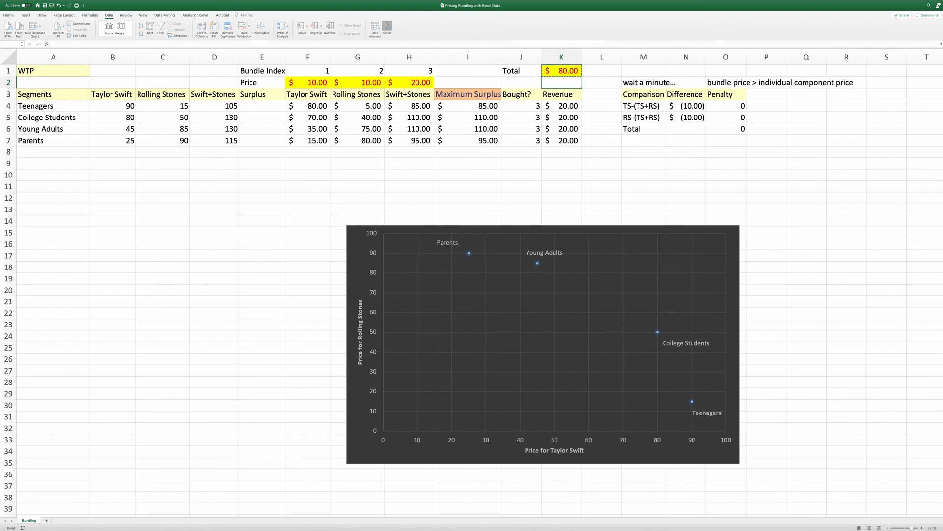
Keep Evolutionary as the solving method and edit its Evolutionary options.
{"action": "left_click_drag", "start_coordinate": [198, 99], "coordinate": [296, 171]}
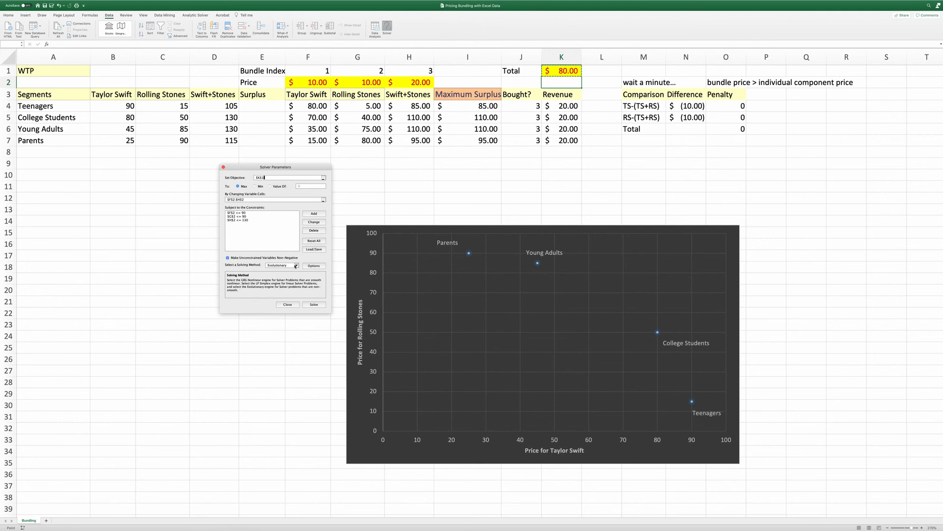
{"action": "left_click", "coordinate": [271, 266]}
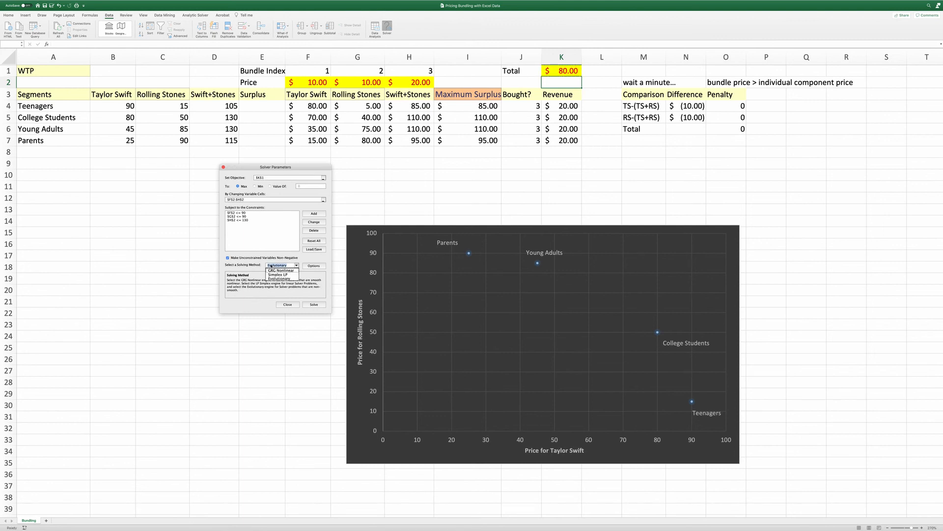
{"action": "left_click", "coordinate": [285, 258]}
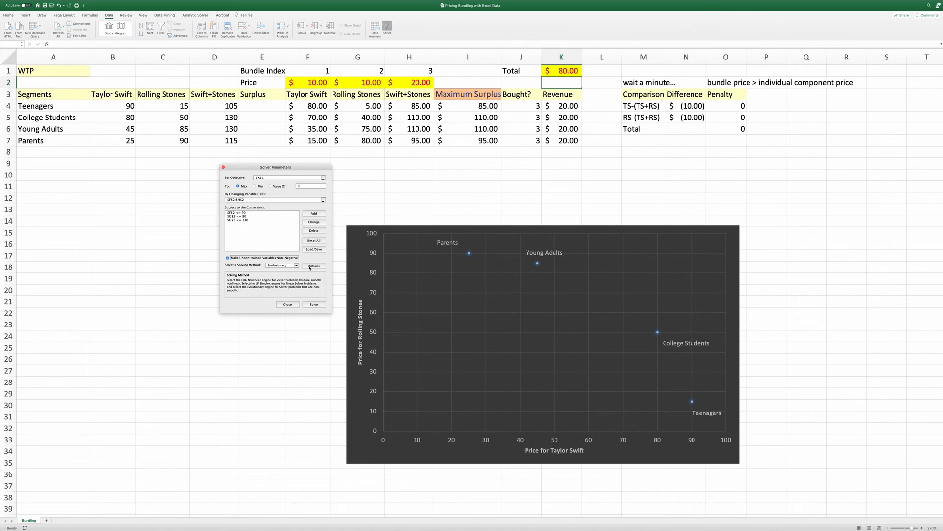
{"action": "left_click", "coordinate": [310, 266]}
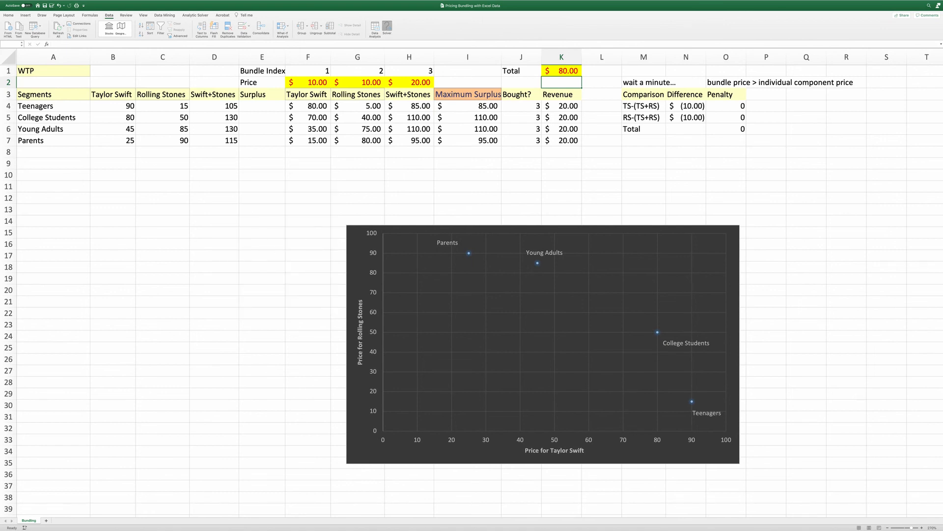
{"action": "left_click_drag", "start_coordinate": [273, 135], "coordinate": [290, 191]}
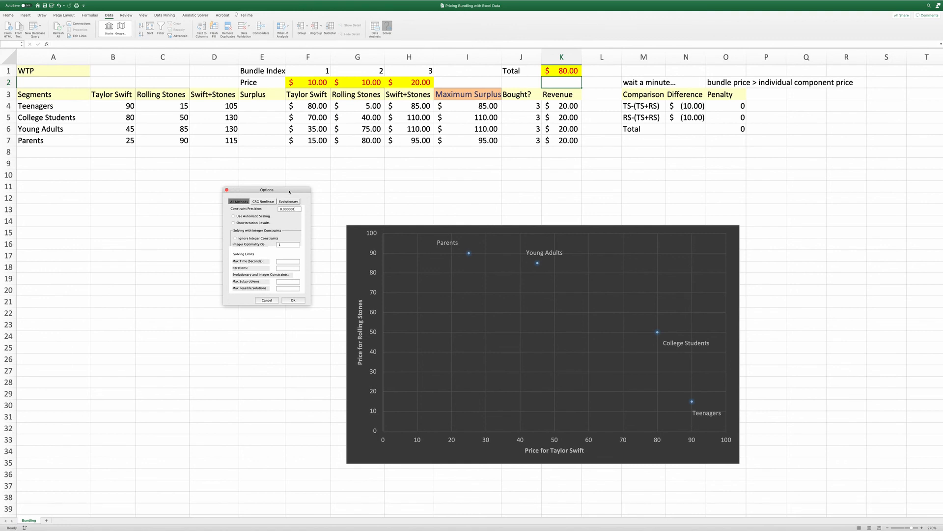
{"action": "left_click", "coordinate": [283, 201]}
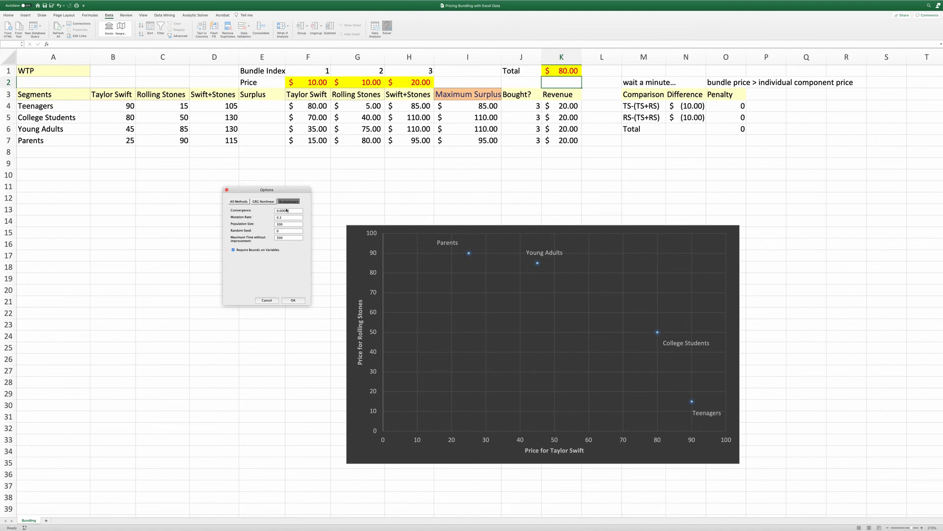
{"action": "type", "text": "1"}
{"action": "left_click", "coordinate": [292, 302]}
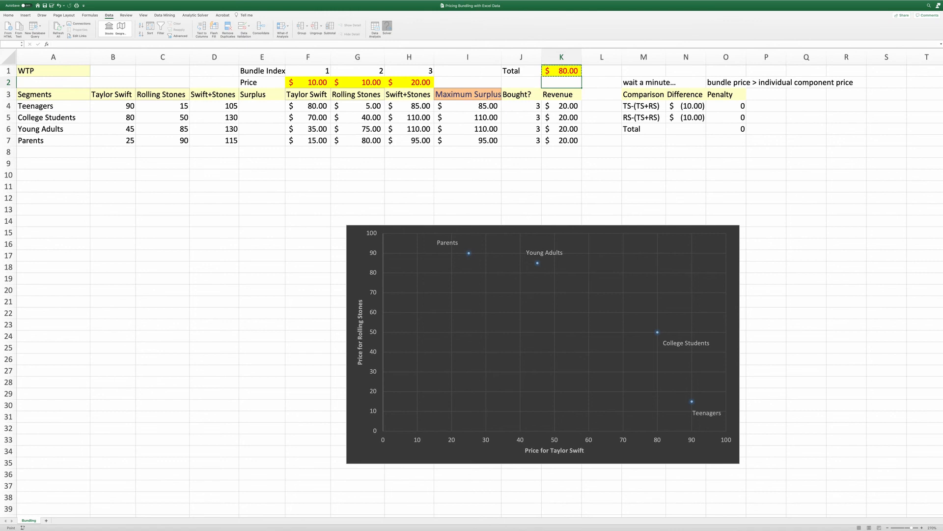
Run Solver on the bundle prices and keep the Solver solution.
{"action": "left_click_drag", "start_coordinate": [6, 61], "coordinate": [237, 161]}
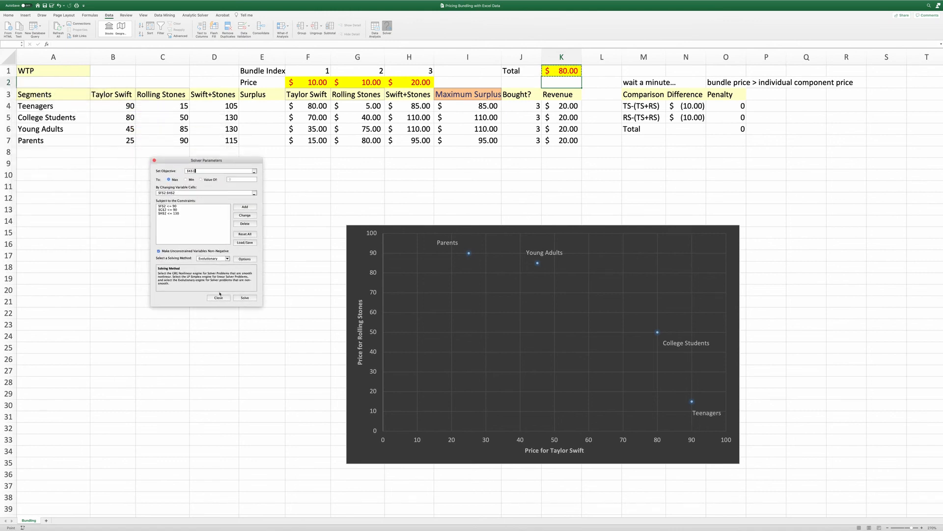
{"action": "left_click", "coordinate": [245, 298]}
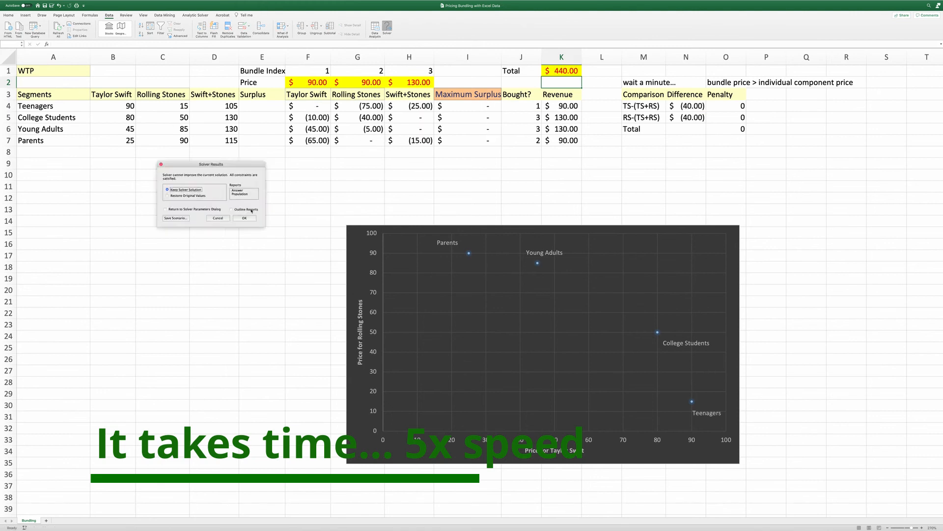
{"action": "left_click", "coordinate": [250, 210]}
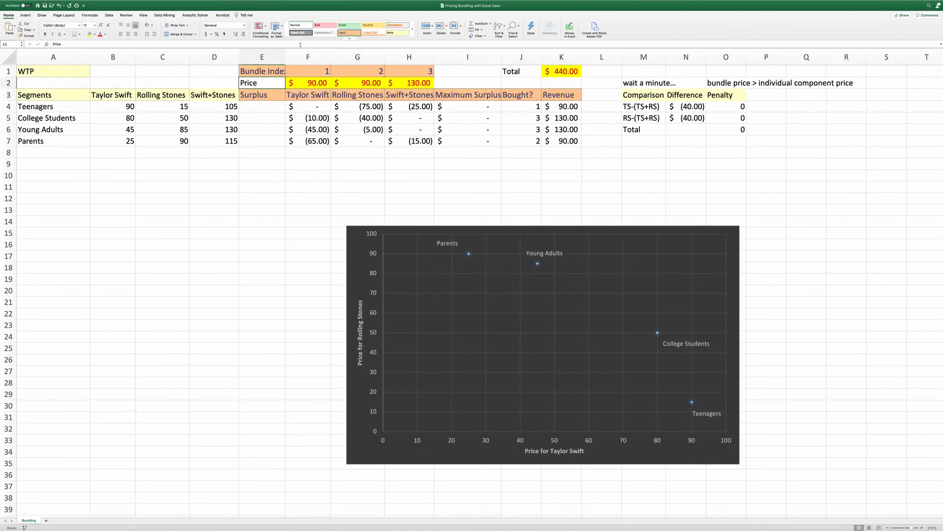
Begin a note starting with "<" in L1 beside the total revenue.
{"action": "left_click", "coordinate": [598, 72]}
{"action": "key", "text": "Delete"}
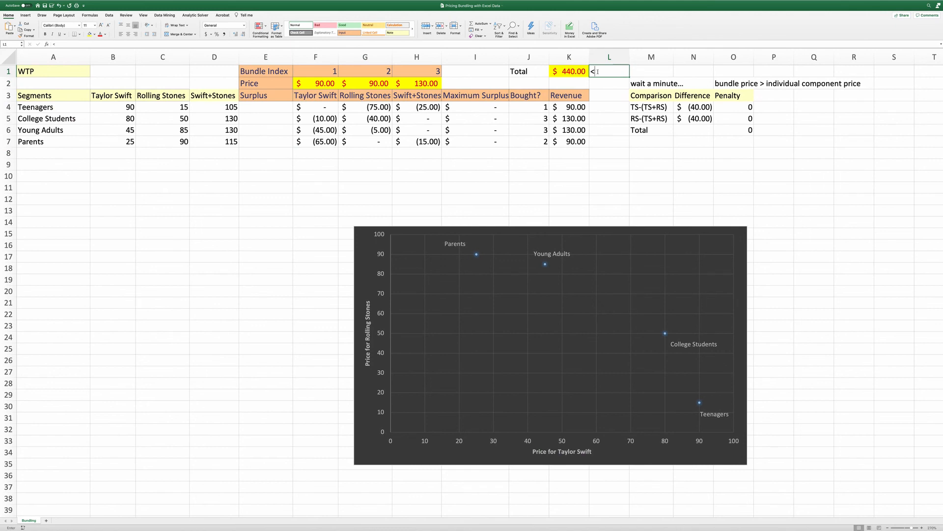